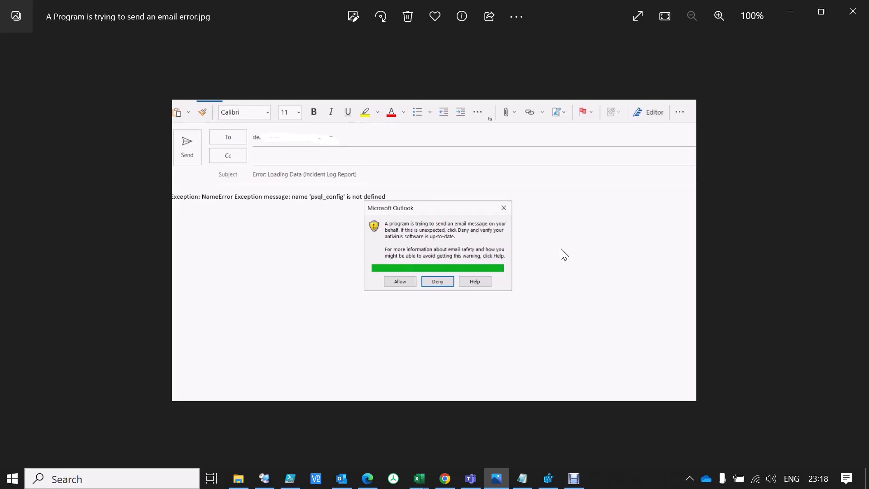
# - Leave the error screenshot and open Outlook's Trust Center Settings from File > Options
pyautogui.click(417, 348)
pyautogui.click(340, 479)
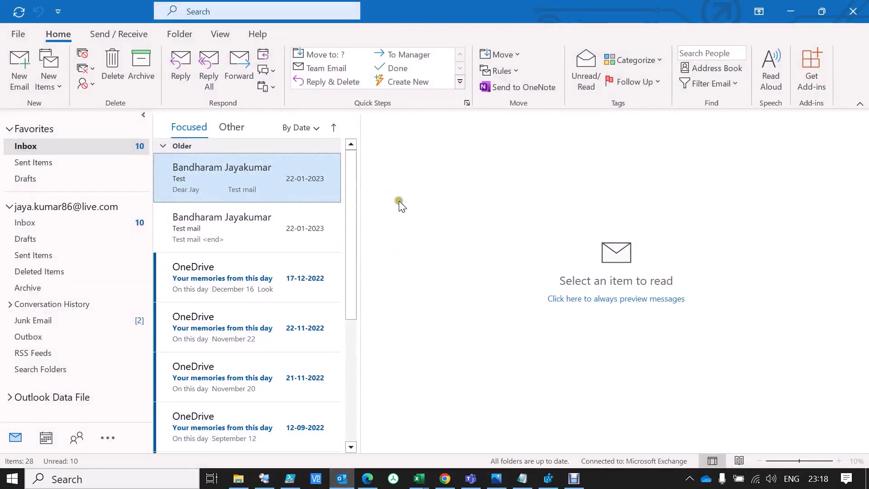
pyautogui.click(22, 38)
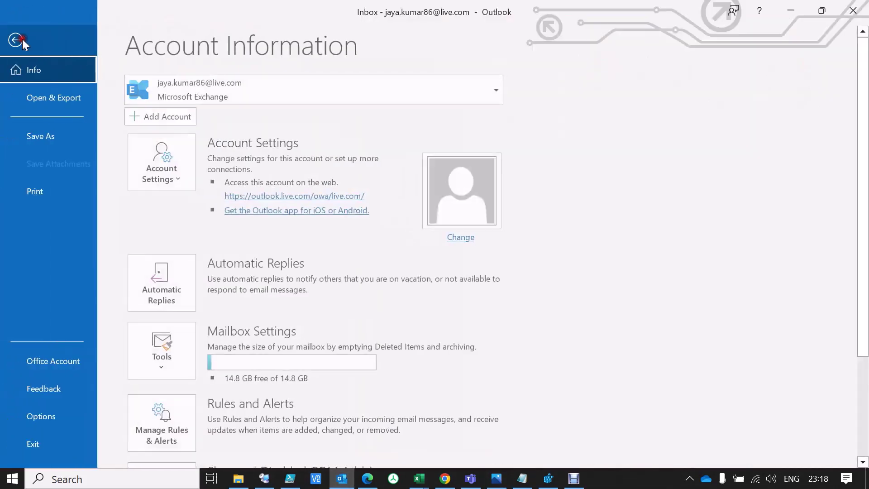
pyautogui.click(58, 411)
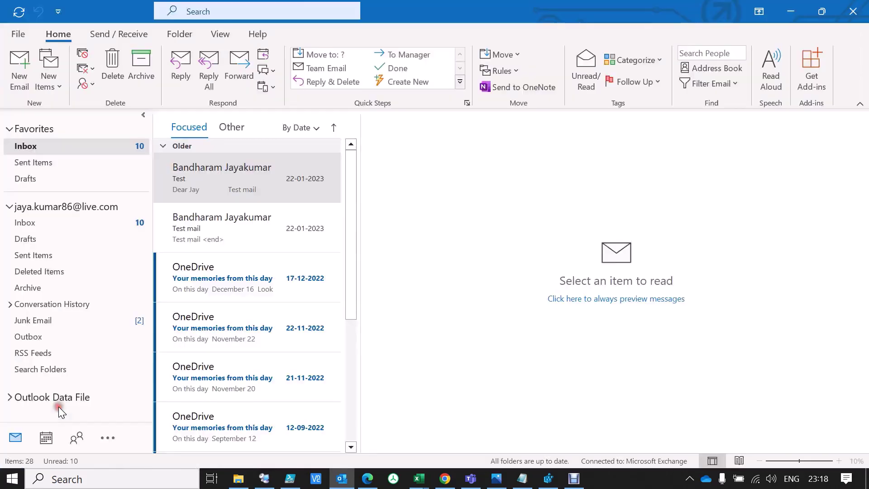
pyautogui.click(184, 264)
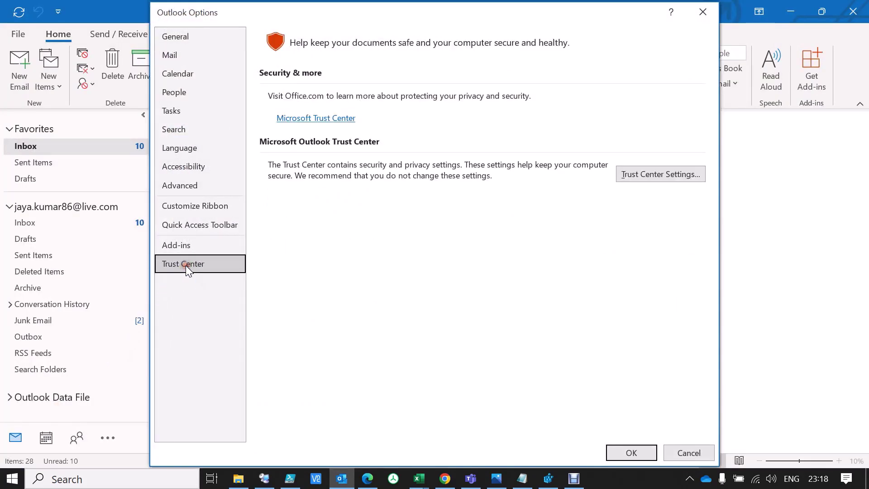
pyautogui.click(652, 174)
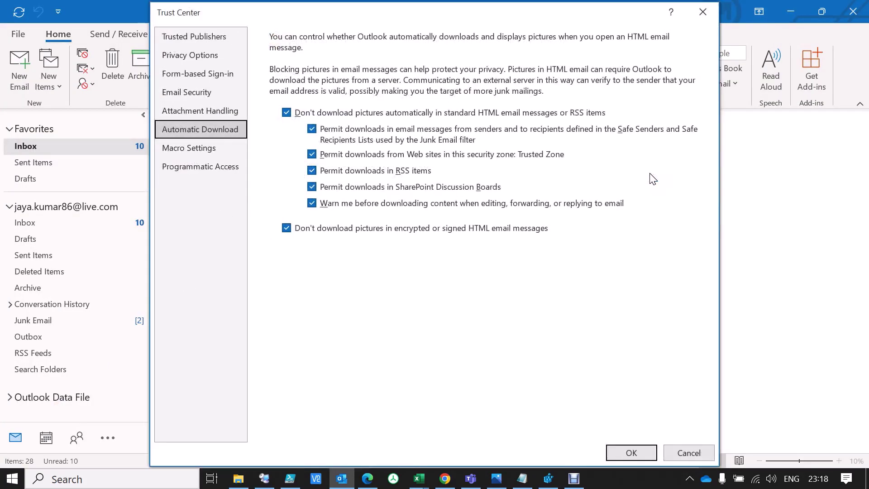
# - View Programmatic Access Security, where the greyed-out choice is never warn about suspicious activity
pyautogui.click(205, 166)
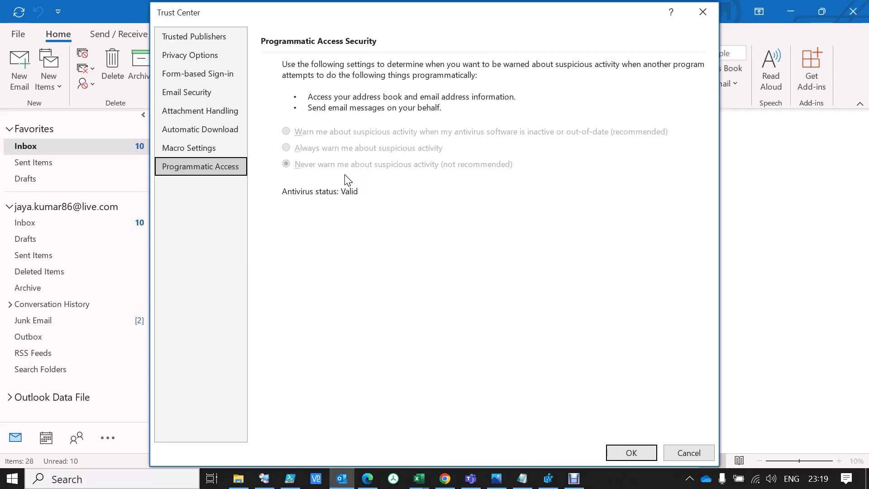
pyautogui.click(294, 172)
pyautogui.click(287, 135)
# - Cancel the Trust Center and close Outlook Options
pyautogui.click(672, 452)
pyautogui.click(707, 11)
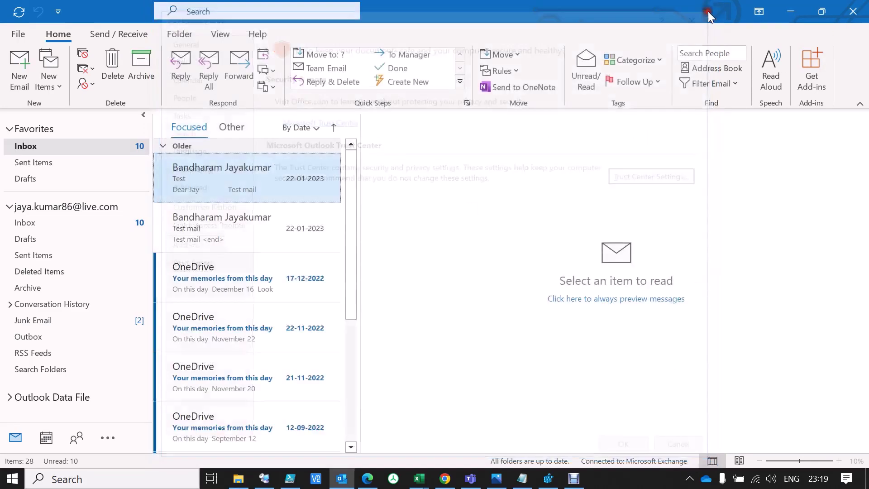
pyautogui.hotkey('alt', 'Tab')
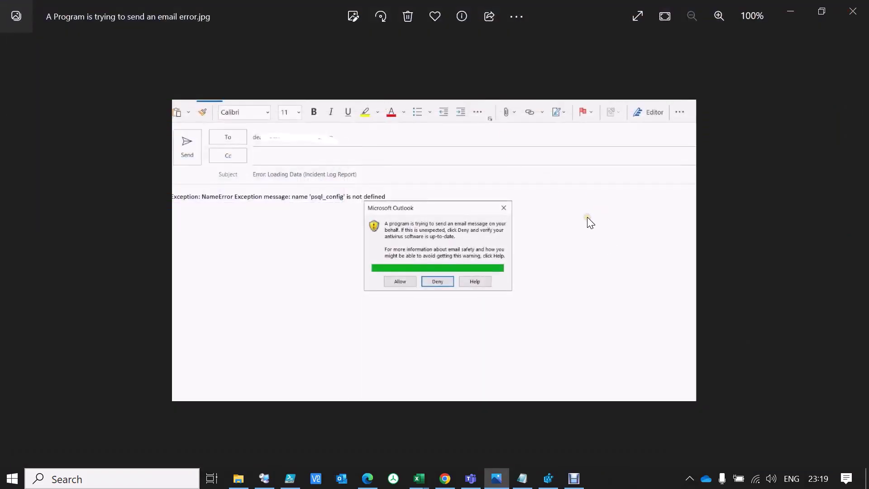
# - Relaunch Outlook from Run with a chosen mail profile and dismiss the Focused Inbox callout
pyautogui.press('super+r')
pyautogui.press('Return')
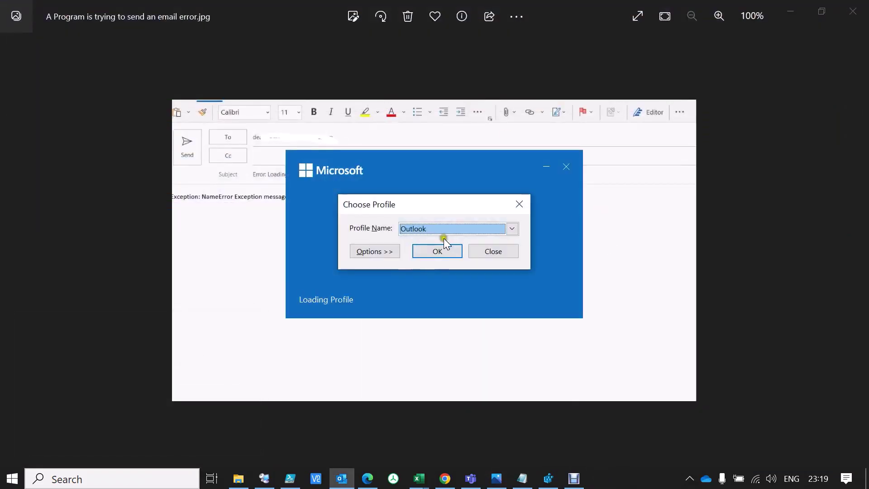
pyautogui.click(471, 228)
pyautogui.click(420, 249)
pyautogui.click(422, 251)
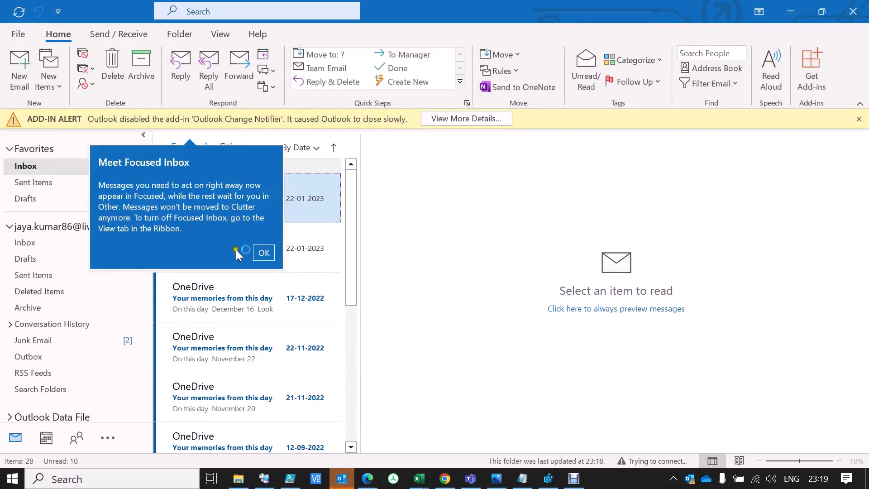
pyautogui.click(264, 253)
# - Go to Outlook's File view to show the Account Information page
pyautogui.click(19, 34)
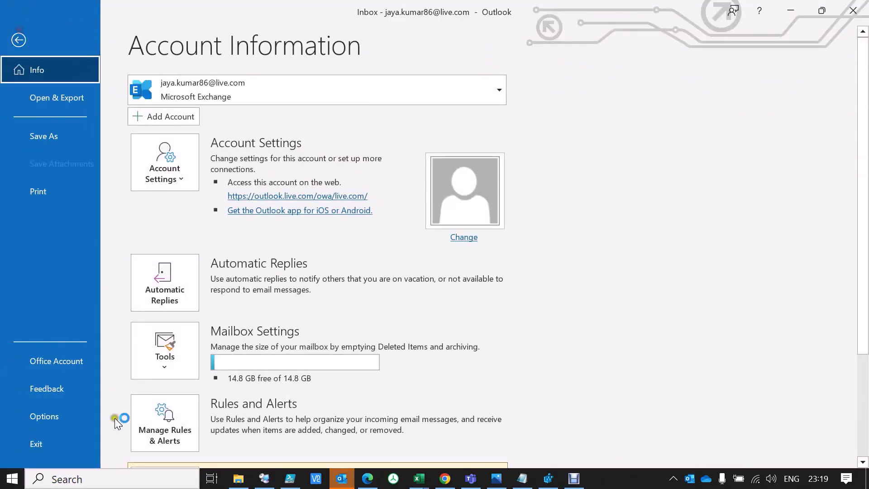
pyautogui.click(70, 413)
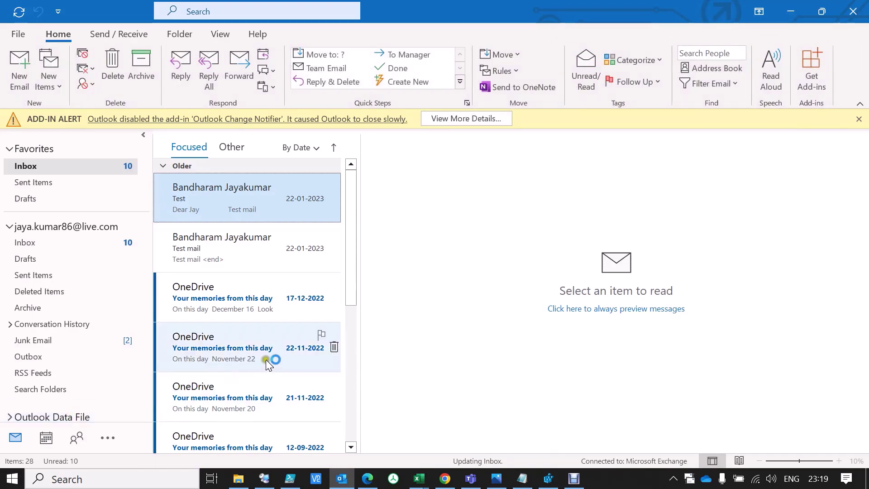
pyautogui.click(17, 35)
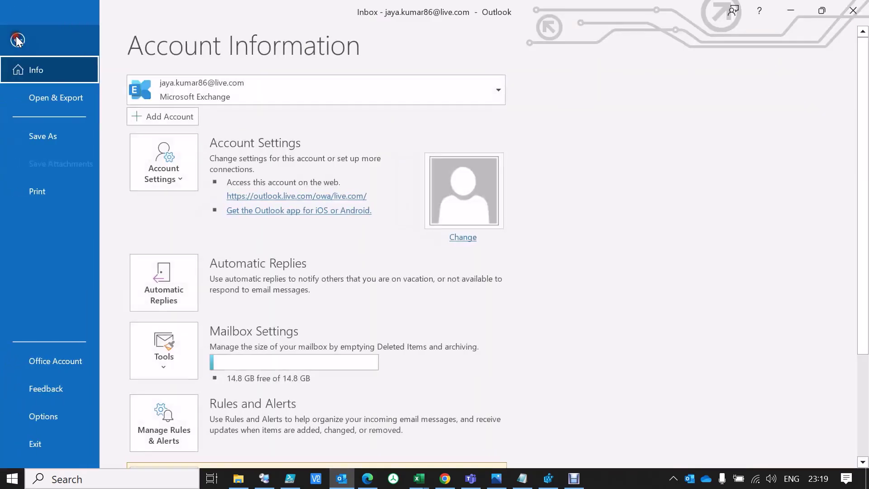
# - Reopen Trust Center's Programmatic Access page through File > Options after the restart
pyautogui.click(56, 412)
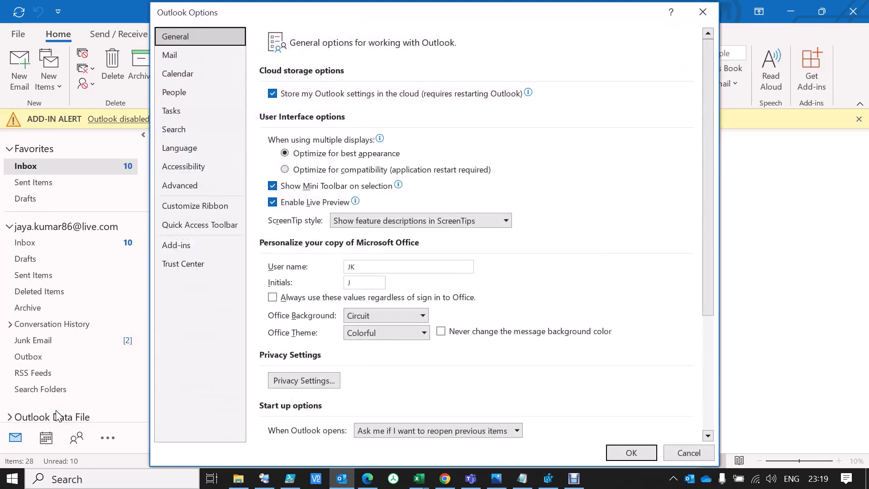
pyautogui.click(202, 263)
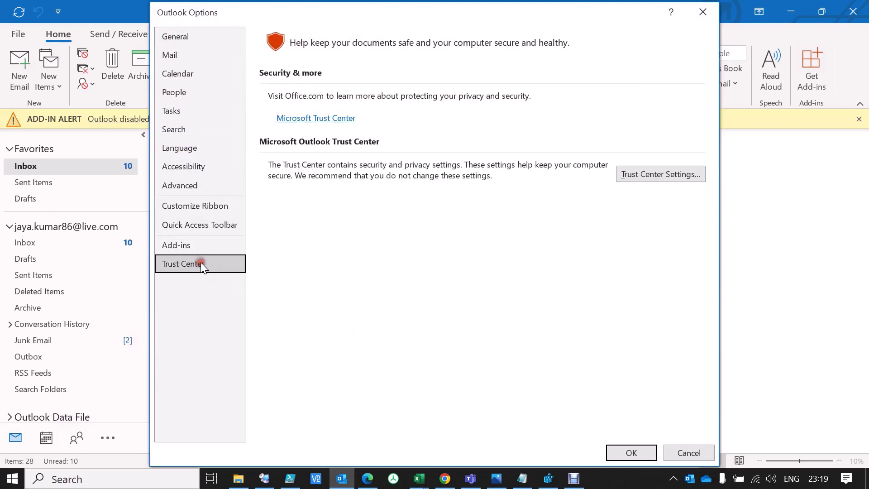
pyautogui.click(651, 180)
pyautogui.click(213, 164)
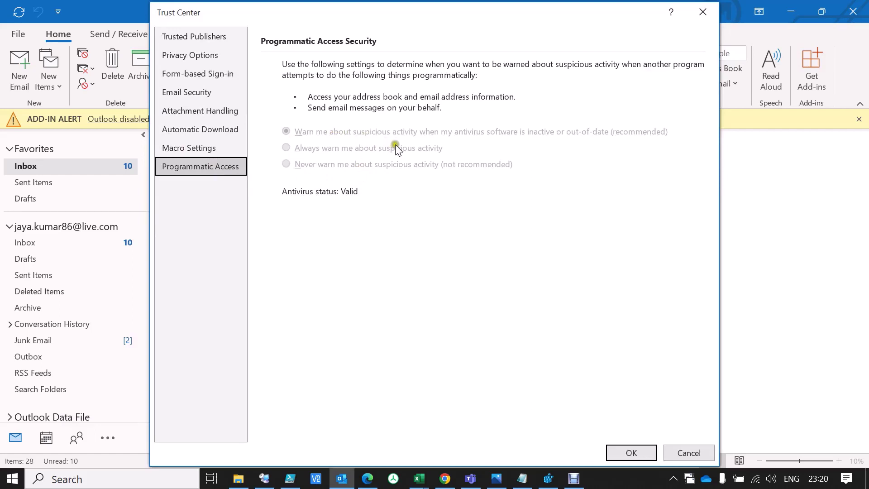
# - Check the warning setting, now warn when antivirus is inactive, then return to the error screenshot
pyautogui.click(468, 137)
pyautogui.click(340, 139)
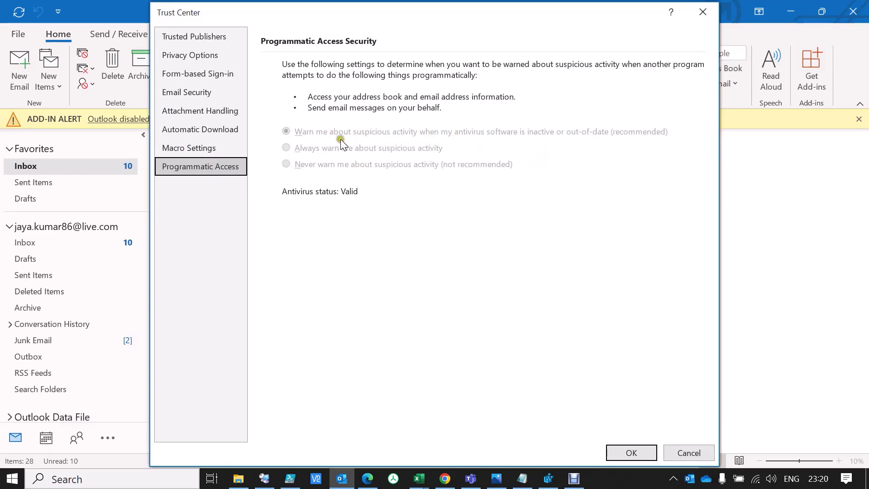
pyautogui.click(426, 132)
pyautogui.click(497, 478)
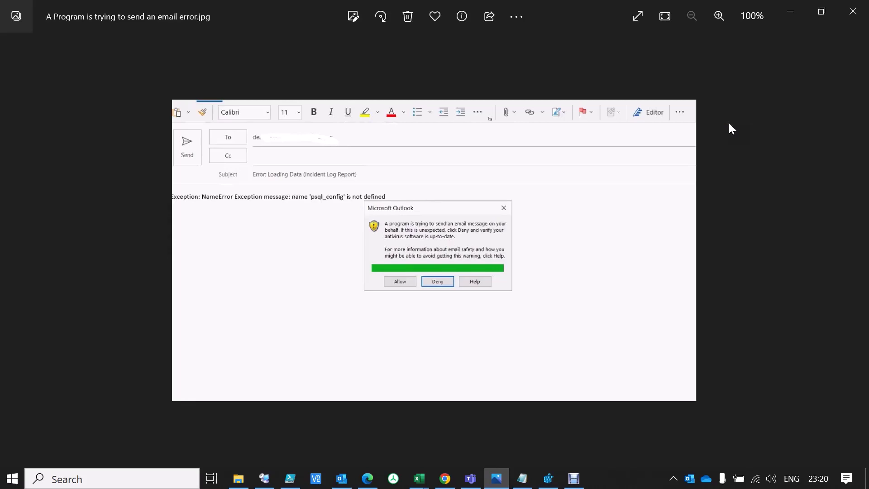
# - Minimize the error screenshot to return to Outlook's Programmatic Access settings
pyautogui.click(793, 13)
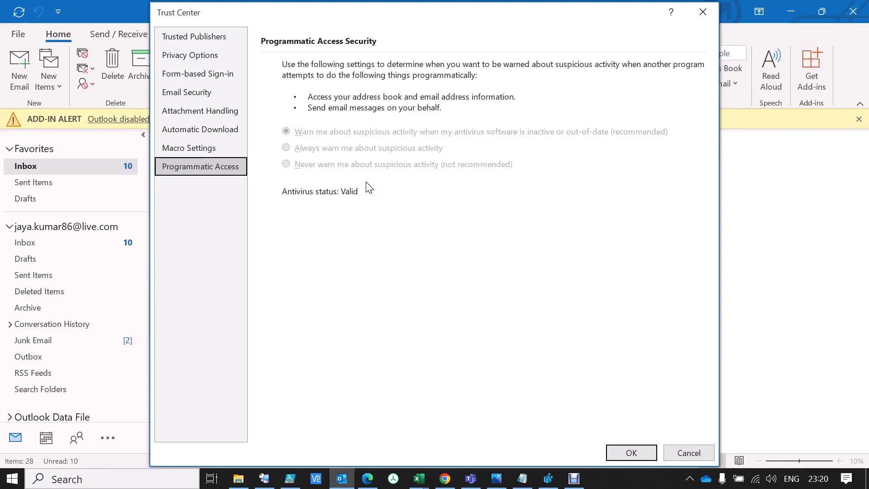
pyautogui.click(286, 132)
# - Inspect the warning options on the Programmatic Access page again
pyautogui.click(289, 158)
pyautogui.click(462, 203)
pyautogui.click(298, 167)
pyautogui.click(321, 168)
pyautogui.click(339, 172)
pyautogui.click(315, 165)
# - Bring up the Notepad notes and select the Outlook Security registry path
pyautogui.click(522, 479)
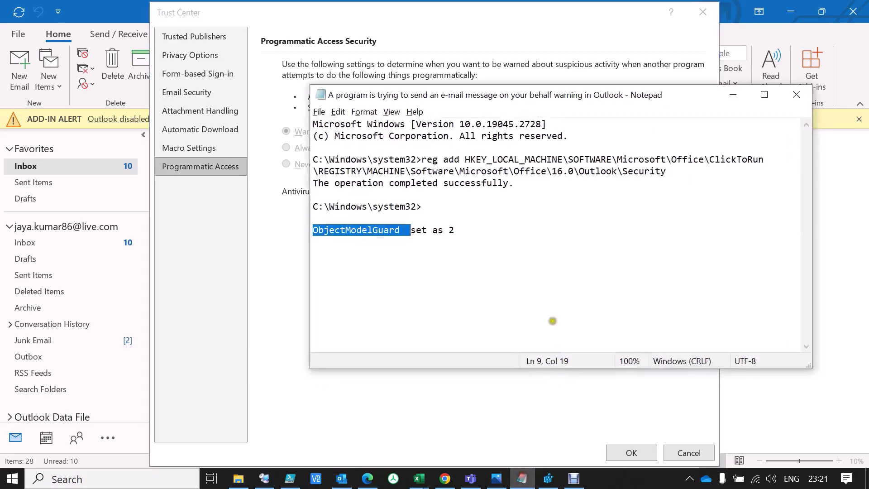
pyautogui.click(548, 267)
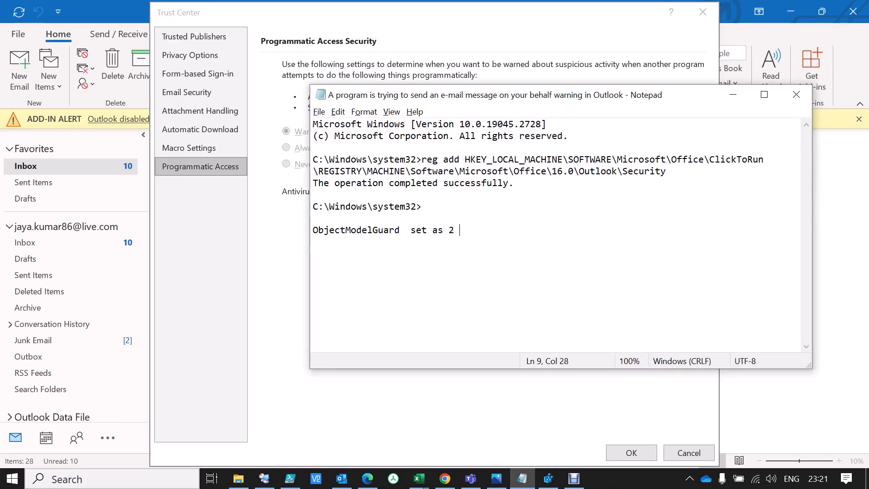
pyautogui.moveTo(465, 159); pyautogui.dragTo(684, 177)
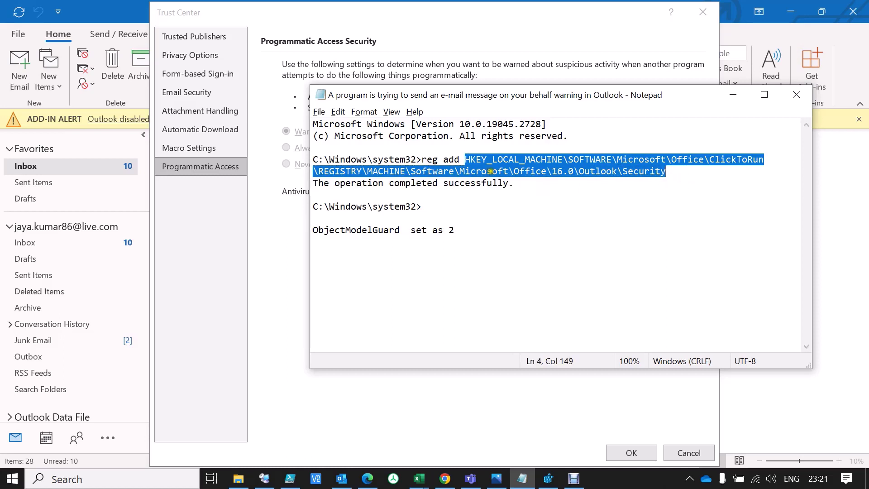
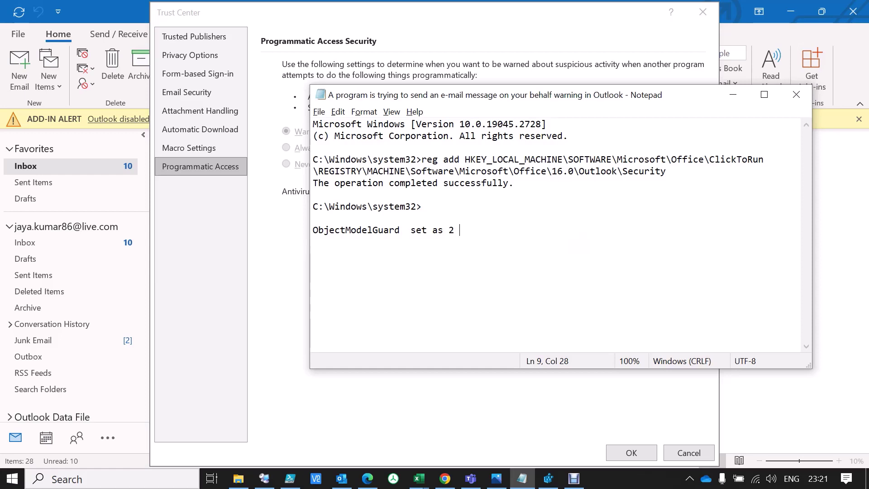
# - Check the 'ObjectModelGuard set as 2' note in Notepad, then return to Outlook's Trust Center
pyautogui.doubleClick(346, 230)
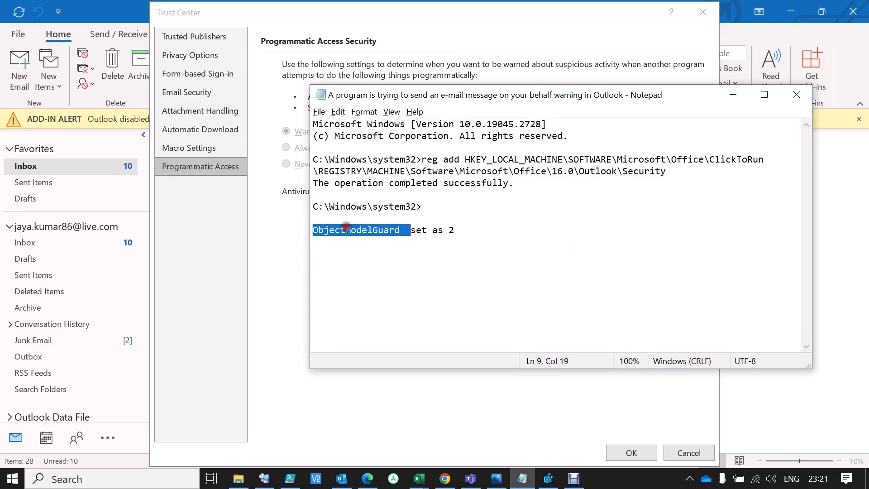
pyautogui.click(399, 230)
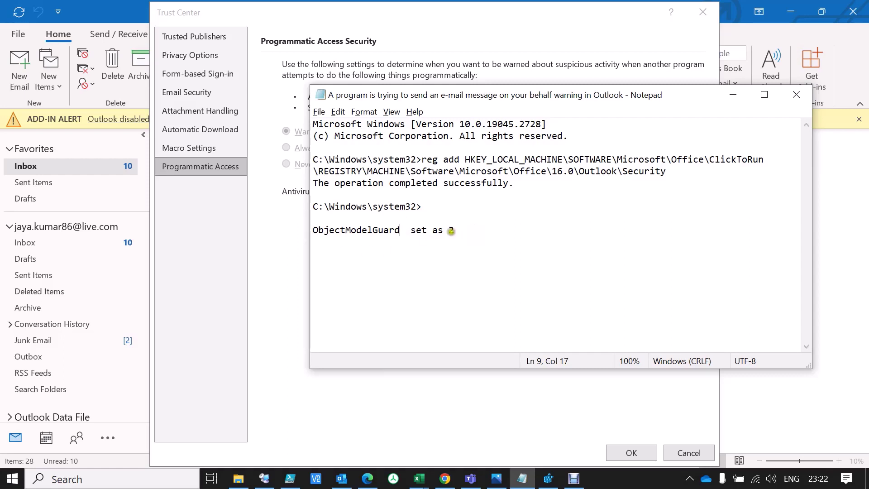
pyautogui.click(276, 226)
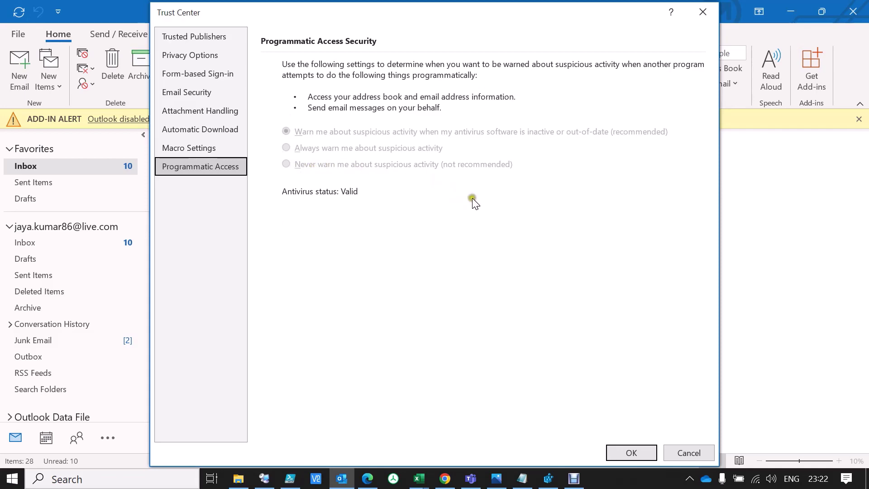
# - Launch Command Prompt as administrator from search, then bring up the Run box
pyautogui.hotkey('alt', 'Tab')
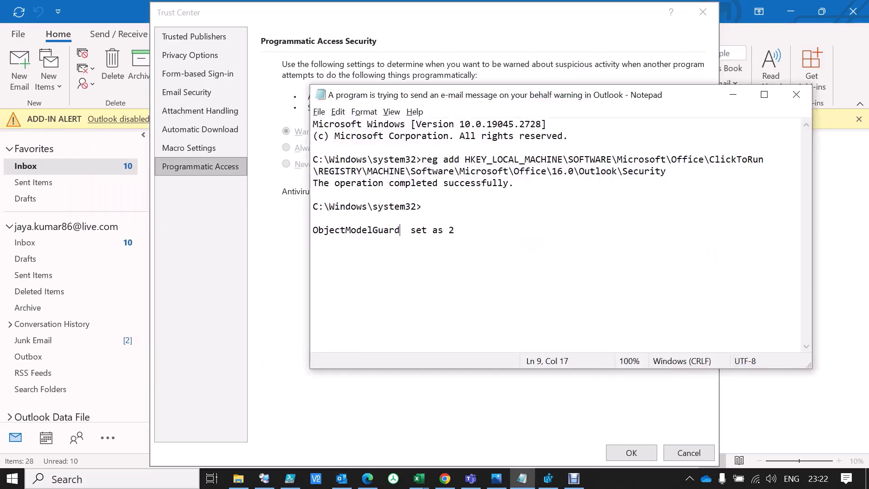
pyautogui.press('super')
pyautogui.write('cmd')
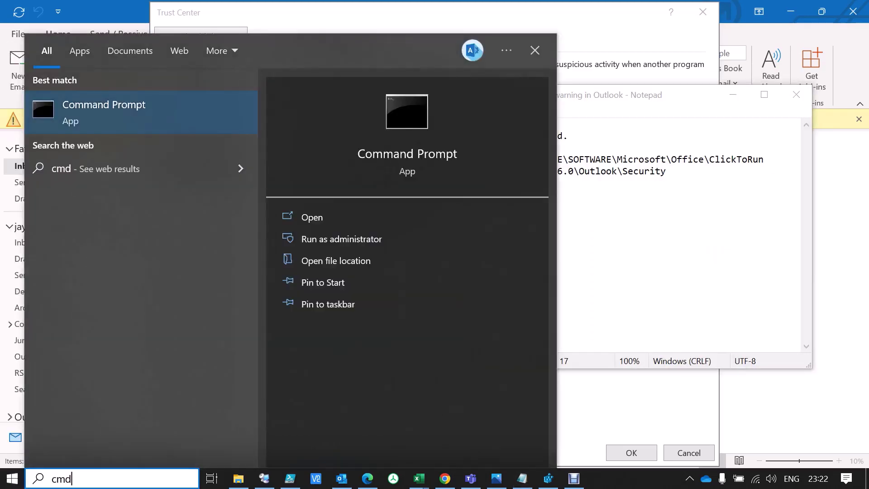
pyautogui.click(376, 241)
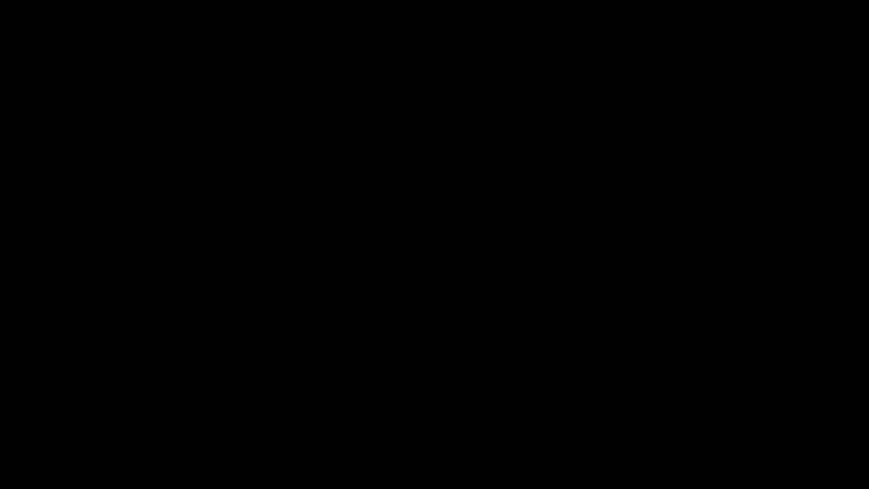
pyautogui.click(375, 324)
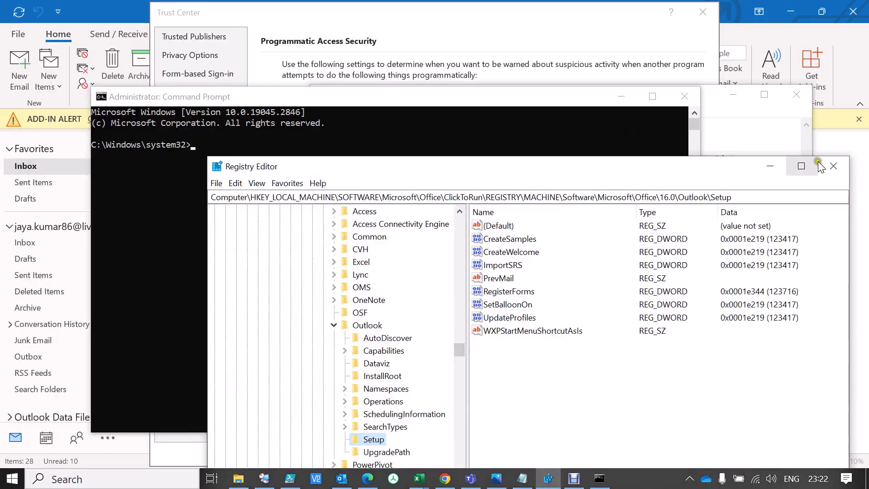
pyautogui.click(603, 135)
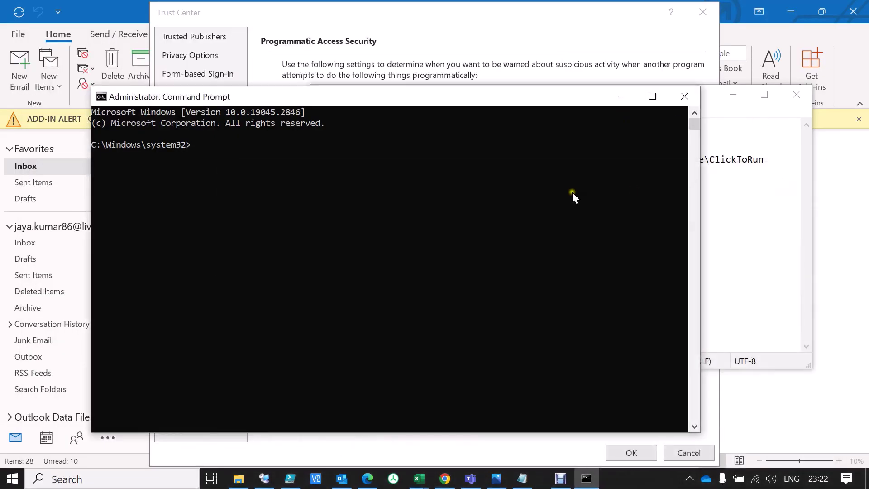
pyautogui.press('super+r')
# - Launch regedit with admin approval and collapse its tree to Computer's five root keys
pyautogui.write('regedit')
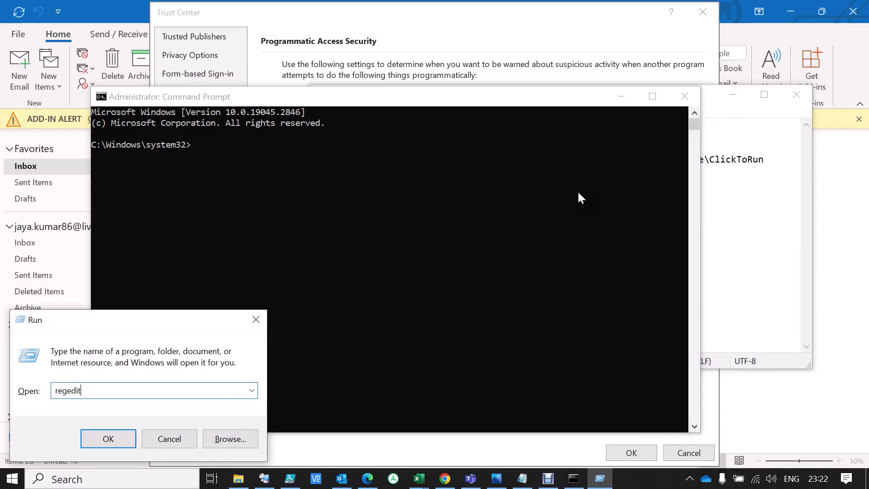
pyautogui.press('Return')
pyautogui.click(388, 322)
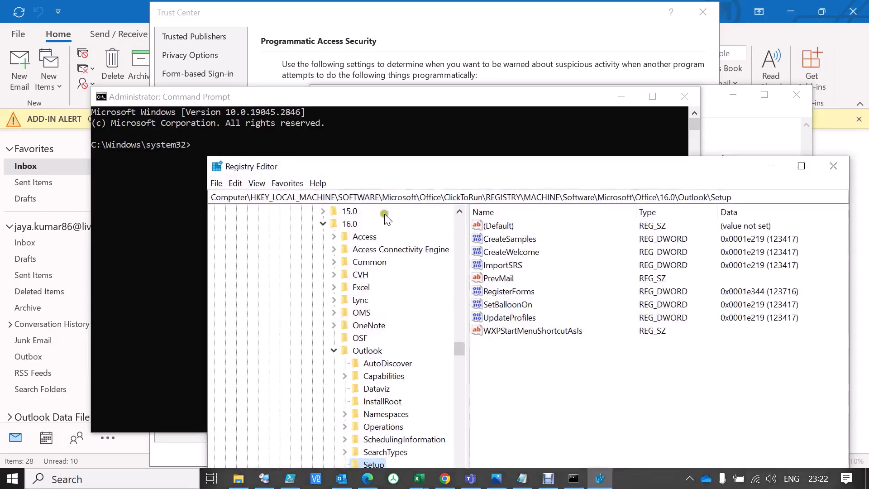
pyautogui.click(335, 351)
pyautogui.press('Left')
pyautogui.press('Left')
pyautogui.press('Left')
pyautogui.press('Left')
pyautogui.press('Left')
pyautogui.press('Left')
pyautogui.press('Left')
pyautogui.press('Left')
pyautogui.press('Left')
pyautogui.press('Left')
pyautogui.press('Left')
pyautogui.press('Left')
pyautogui.press('Left')
pyautogui.press('Left')
pyautogui.press('Left')
pyautogui.press('Left')
pyautogui.press('Left')
pyautogui.press('Left')
pyautogui.press('Left')
pyautogui.press('Left')
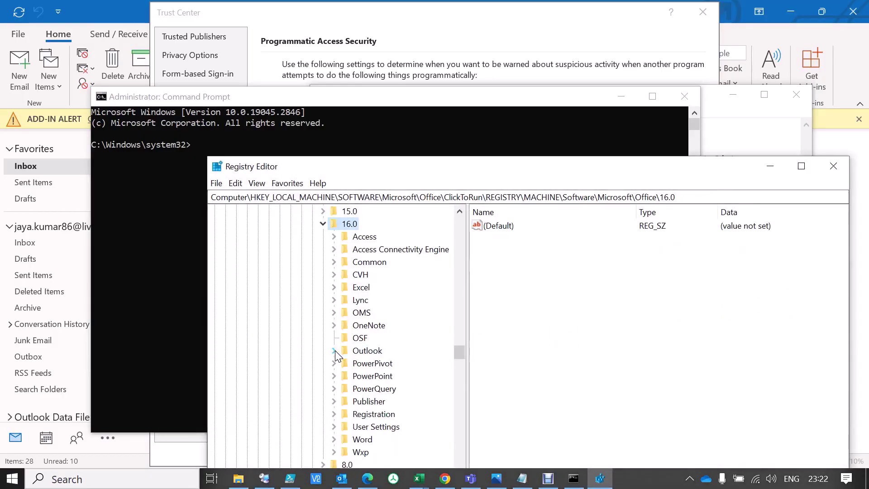
pyautogui.press('Right')
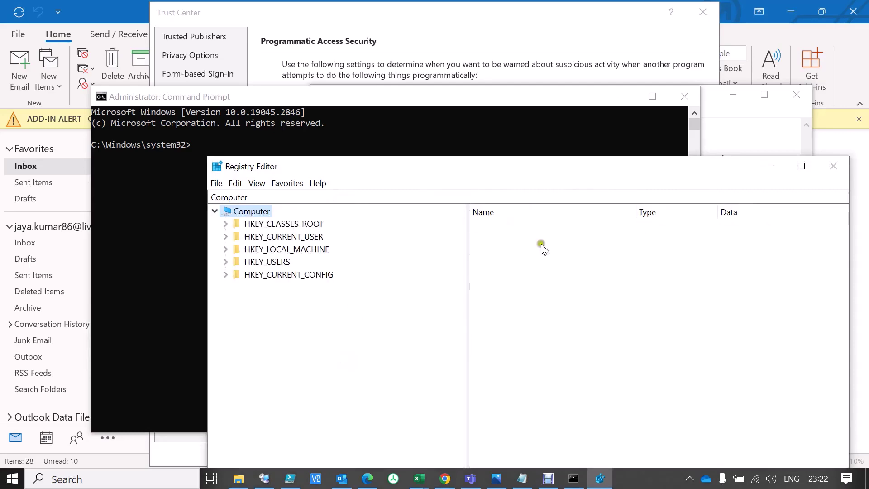
# - Minimize the console and arrange Notepad upper left, Registry Editor to the right
pyautogui.click(623, 96)
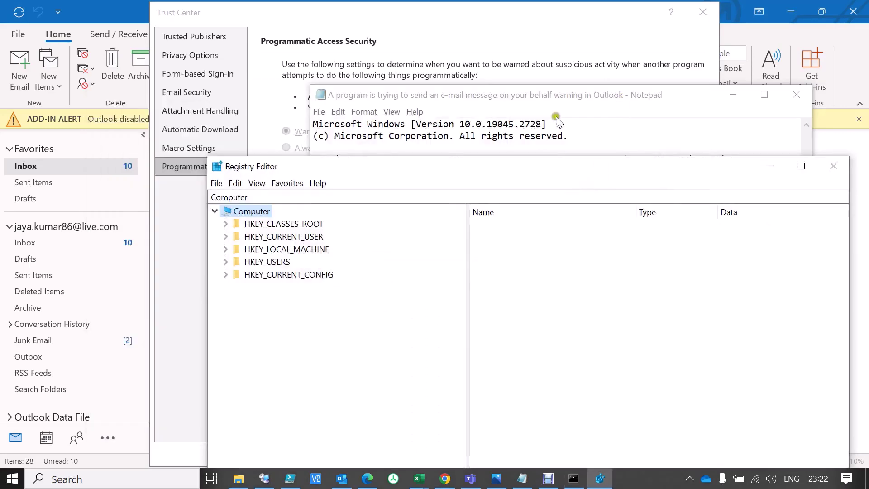
pyautogui.moveTo(553, 99); pyautogui.dragTo(259, 48)
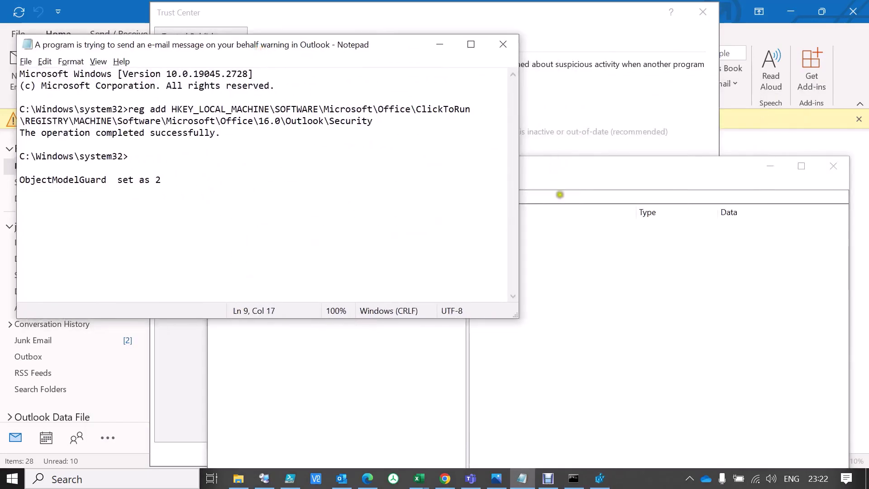
pyautogui.click(556, 184)
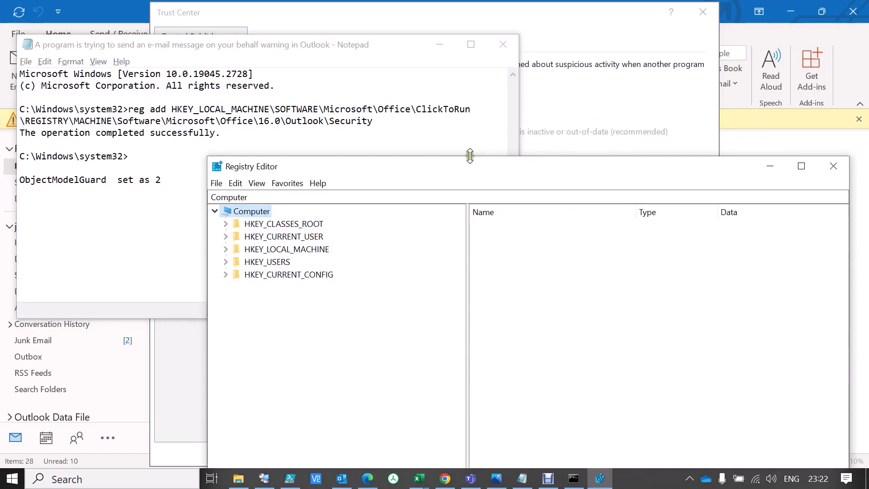
pyautogui.moveTo(455, 168); pyautogui.dragTo(728, 42)
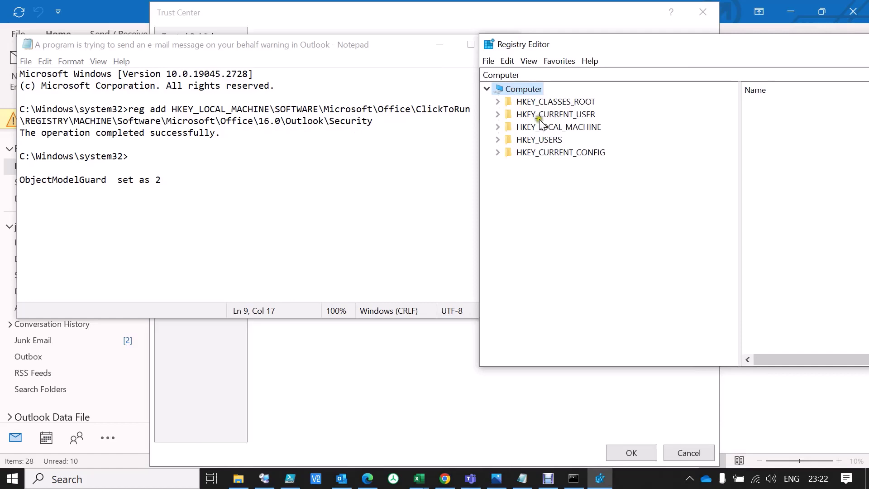
# - Expand HKEY_LOCAL_MACHINE > SOFTWARE > Microsoft > Office > ClickToRun in the tree
pyautogui.doubleClick(558, 127)
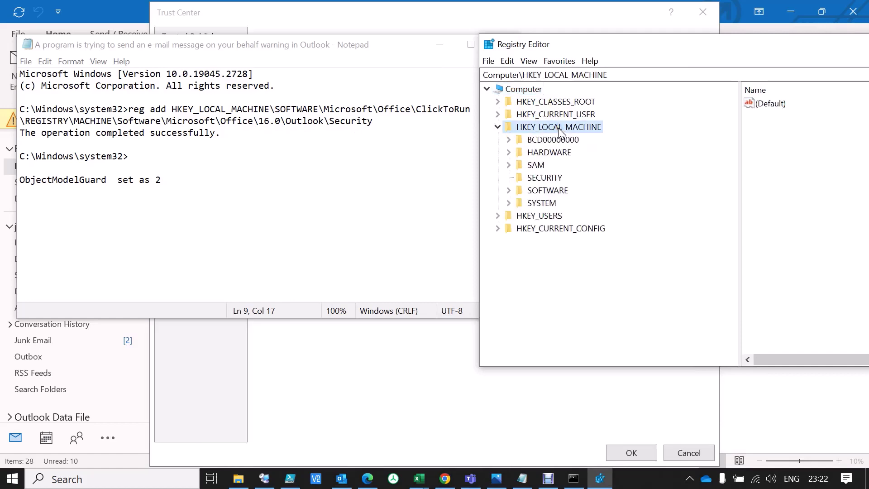
pyautogui.press('Down')
pyautogui.press('Down')
pyautogui.press('Down')
pyautogui.press('Down')
pyautogui.press('Down')
pyautogui.press('Right')
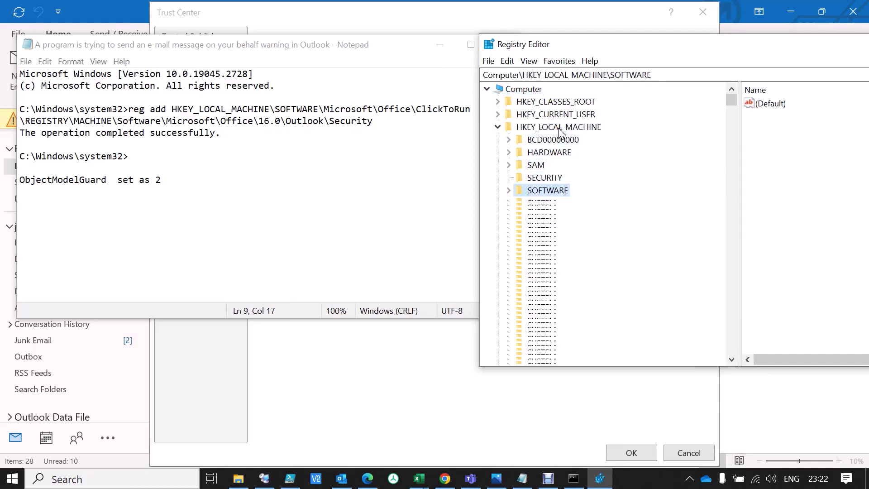
pyautogui.press('m')
pyautogui.press('Right')
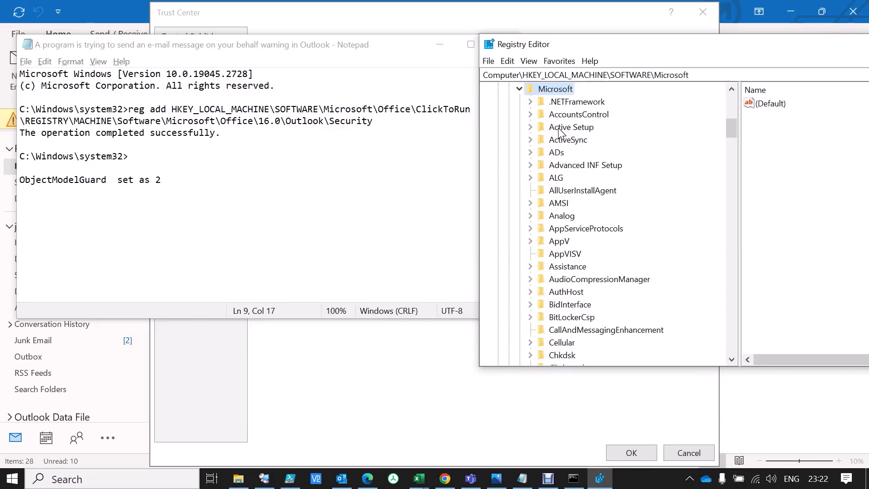
pyautogui.press('i')
pyautogui.press('i')
pyautogui.press('f')
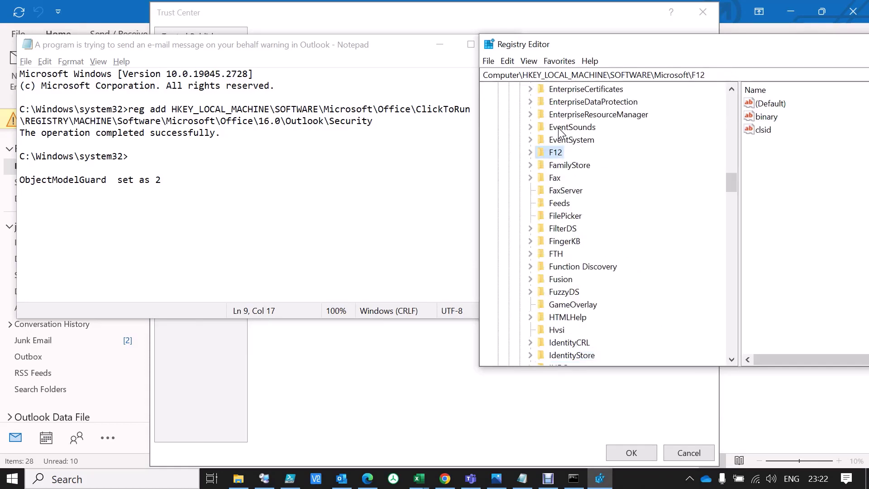
pyautogui.press('Up')
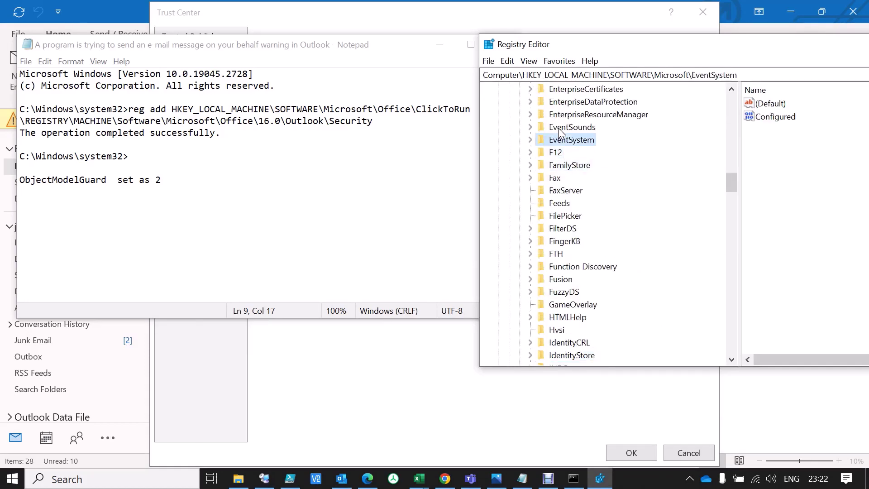
pyautogui.press('o')
pyautogui.press('f')
pyautogui.press('Right')
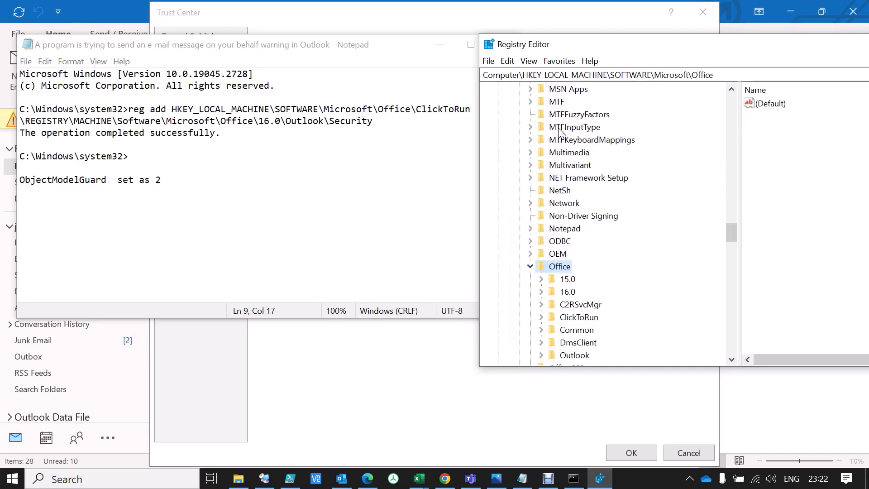
pyautogui.press('c')
pyautogui.press('c')
pyautogui.press('Right')
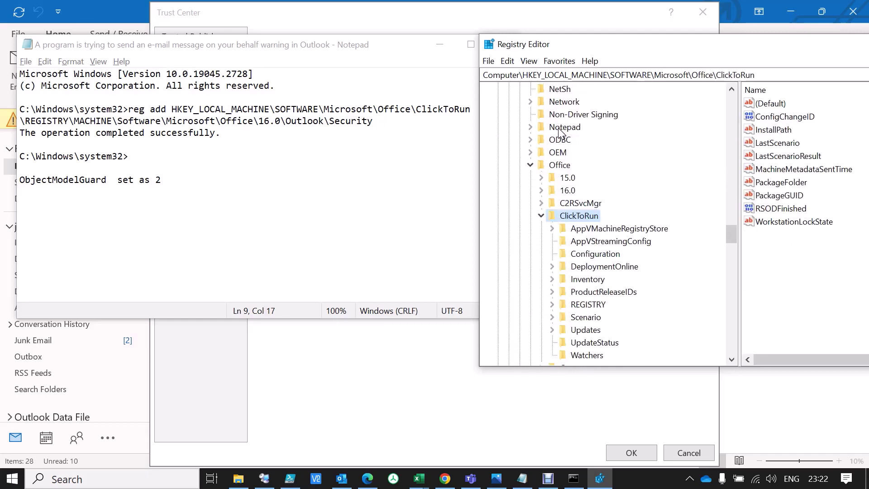
# - Expand ClickToRun's REGISTRY > MACHINE > Software > Microsoft > Office branch
pyautogui.press('r')
pyautogui.press('Right')
pyautogui.press('Right')
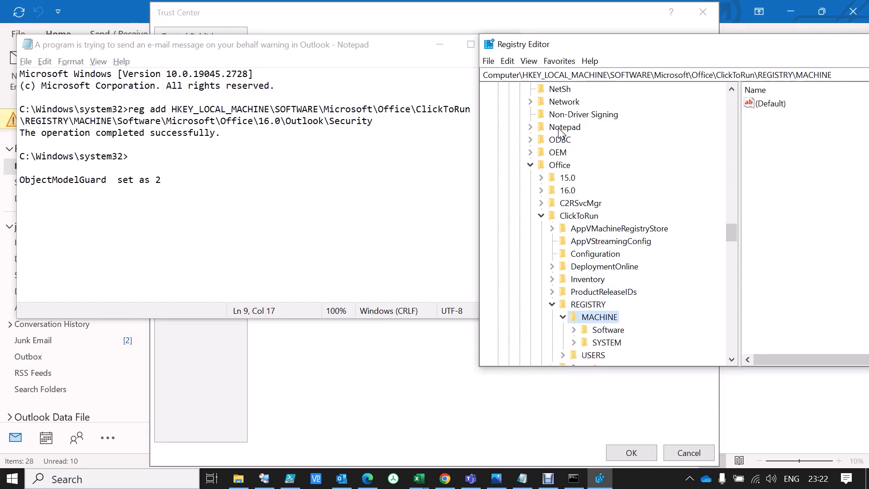
pyautogui.press('Down')
pyautogui.press('Right')
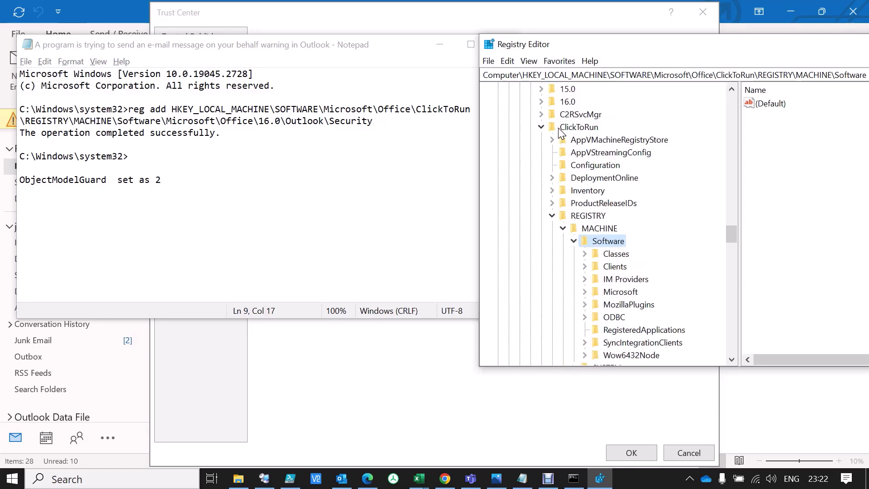
pyautogui.press('m')
pyautogui.press('Right')
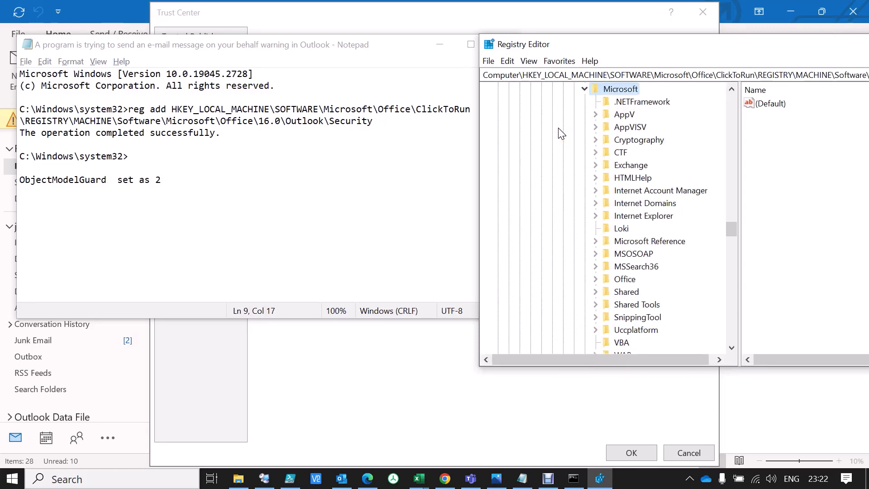
pyautogui.press('o')
pyautogui.press('Right')
# - Expand 16.0 > Outlook and browse its subkeys down to UpgradePath
pyautogui.press('Down')
pyautogui.press('Down')
pyautogui.press('Down')
pyautogui.press('Down')
pyautogui.press('Down')
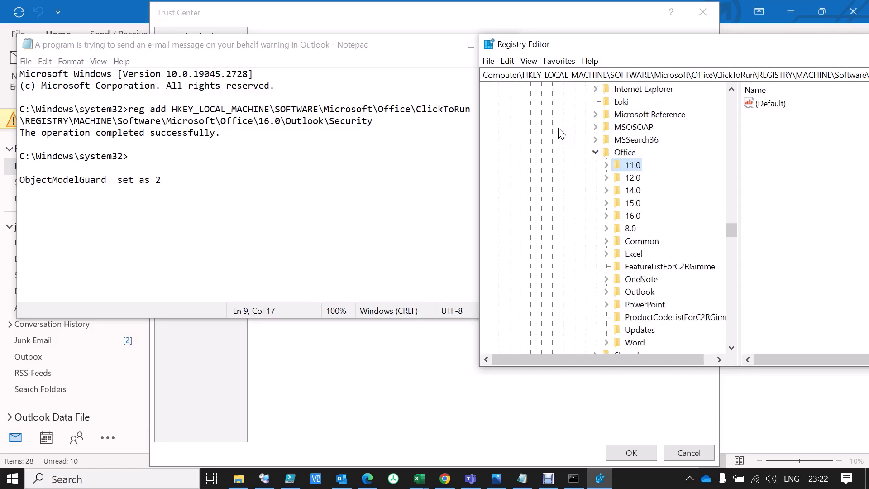
pyautogui.press('Right')
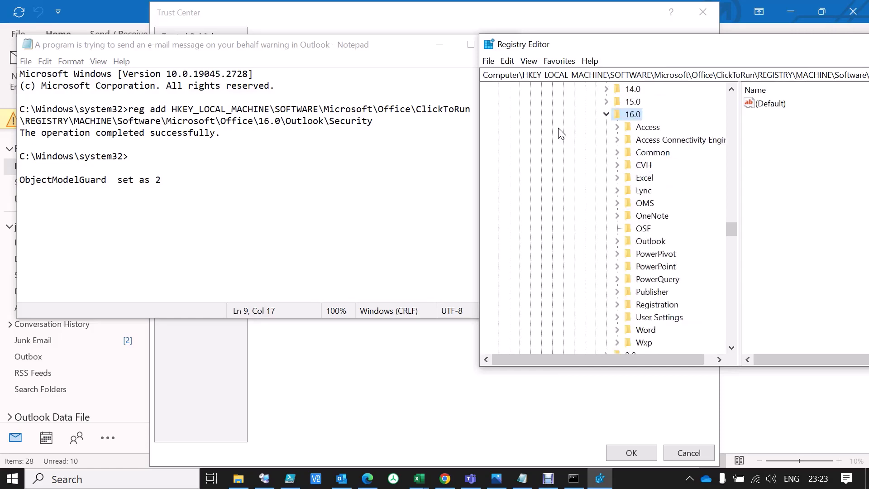
pyautogui.press('Right')
pyautogui.press('Down')
pyautogui.press('Down')
pyautogui.press('Down')
pyautogui.press('Down')
pyautogui.press('Down')
pyautogui.press('Down')
pyautogui.press('Down')
pyautogui.press('Down')
pyautogui.press('Down')
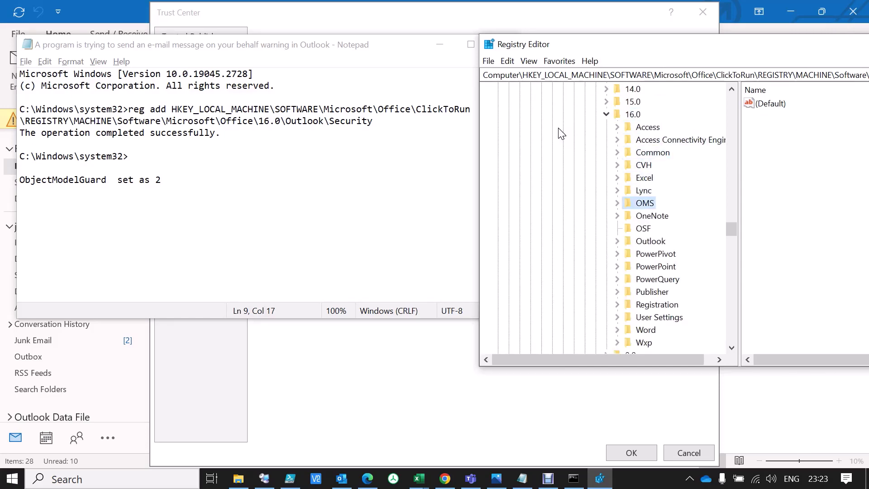
pyautogui.press('Right')
pyautogui.press('Down')
pyautogui.press('Down')
pyautogui.press('Down')
pyautogui.press('Down')
pyautogui.press('Down')
pyautogui.press('Down')
pyautogui.press('Down')
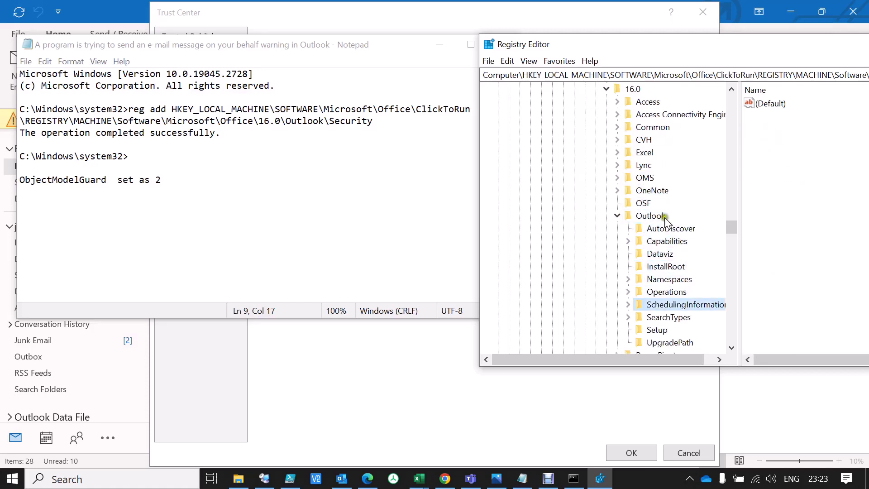
pyautogui.scroll(-1, 668, 297)
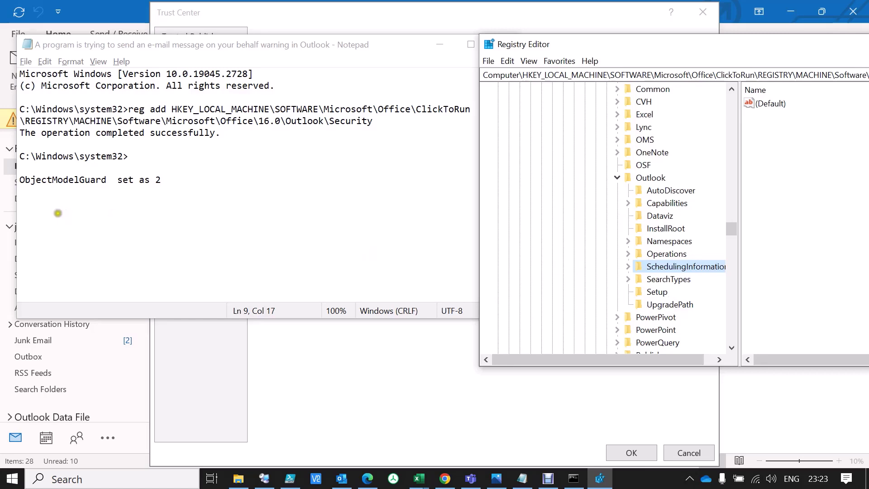
# - Restore the administrator Command Prompt beside Registry Editor and select the reg add command in Notepad
pyautogui.doubleClick(57, 180)
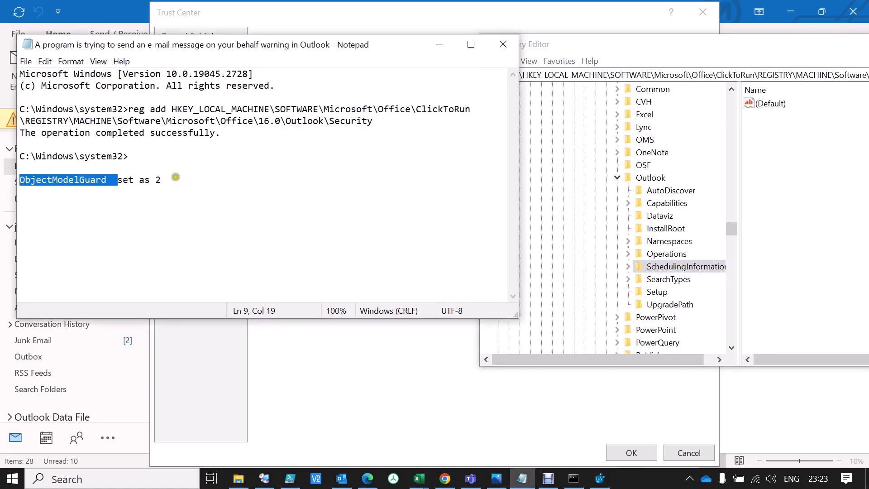
pyautogui.rightClick(774, 181)
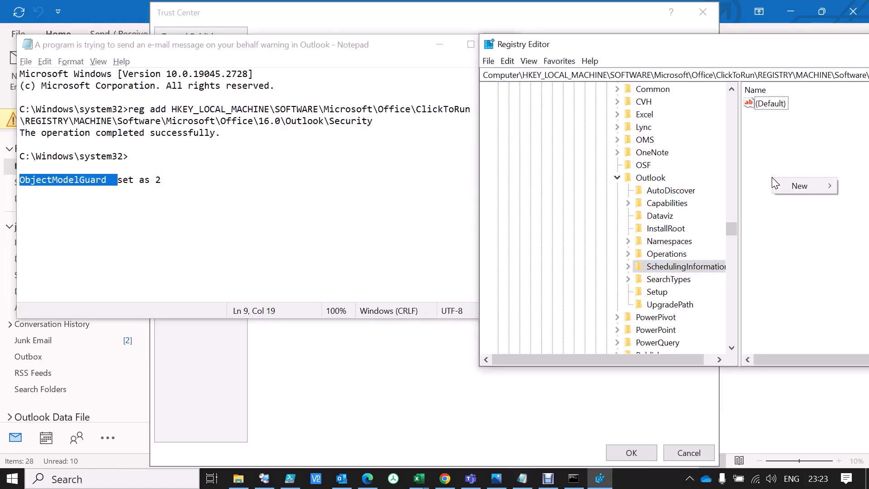
pyautogui.click(656, 257)
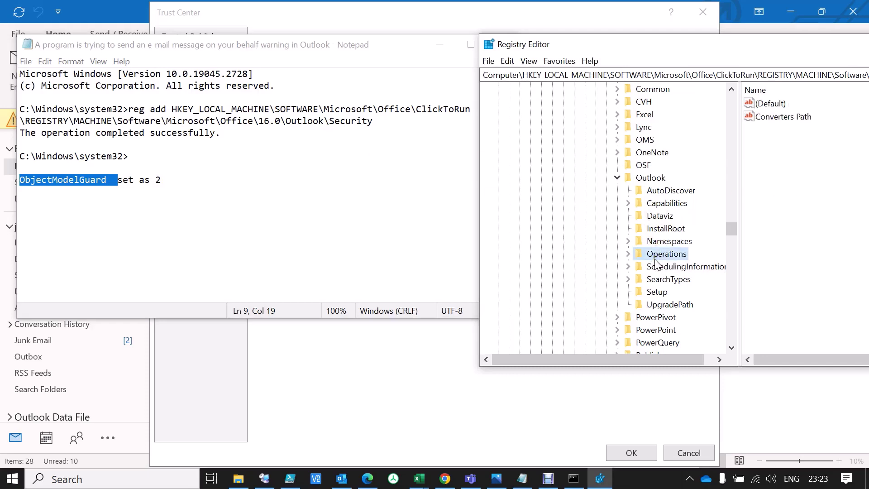
pyautogui.click(573, 478)
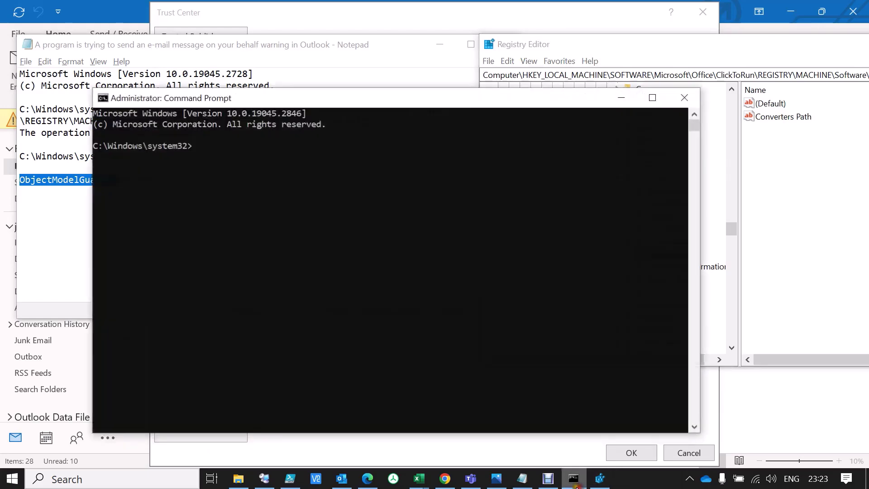
pyautogui.moveTo(437, 97); pyautogui.dragTo(480, 151)
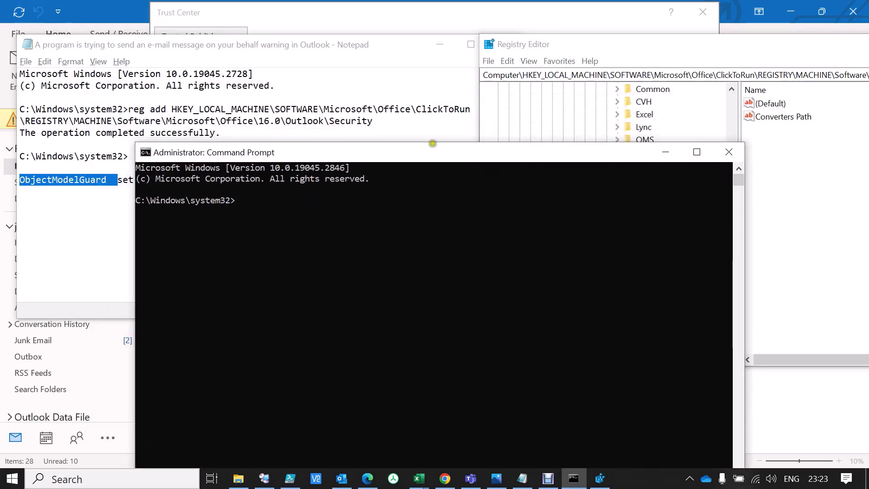
pyautogui.moveTo(373, 121); pyautogui.dragTo(129, 109)
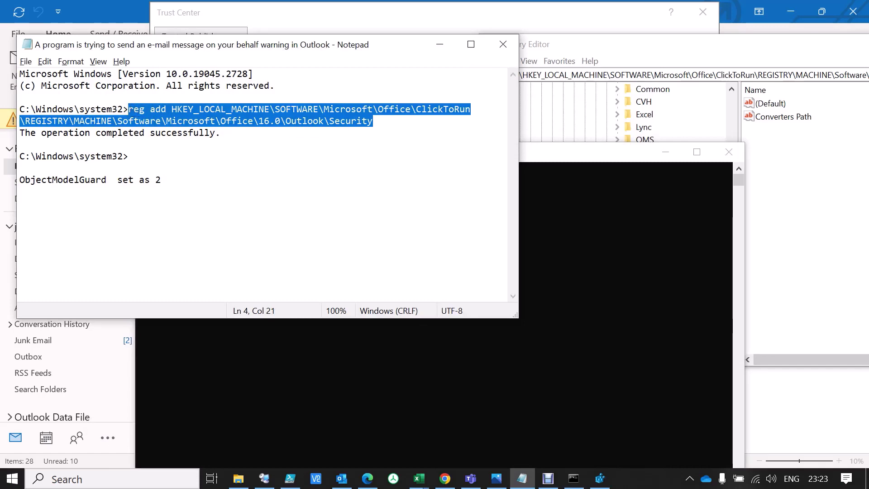
# - Paste and run the reg add command in the admin console, getting 'completed successfully'
pyautogui.click(570, 140)
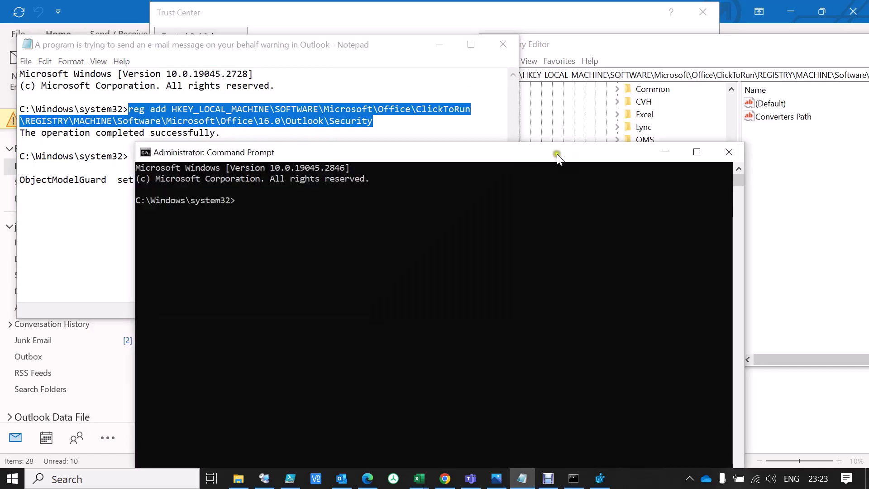
pyautogui.write('reg add HKEY_LOCAL_MACHINE\\SOFTWARE\\Microsoft\\Office\\ClickToRun\\REGISTRY\\MACHINE\\Software\\Microsoft\\Office\\16.0\\Outlook\\Security')
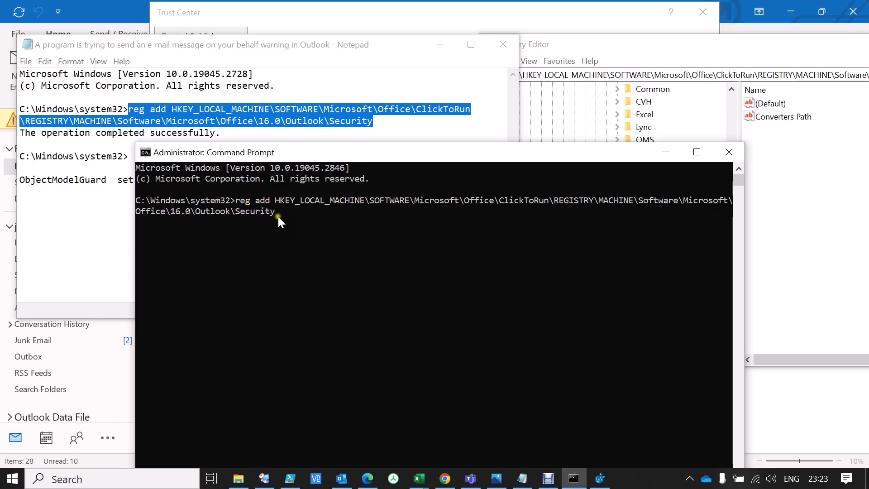
pyautogui.press('Return')
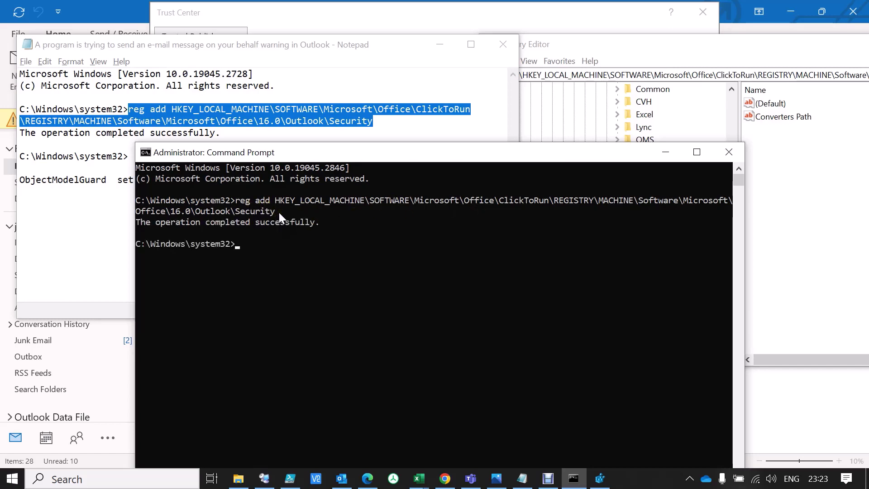
pyautogui.click(656, 48)
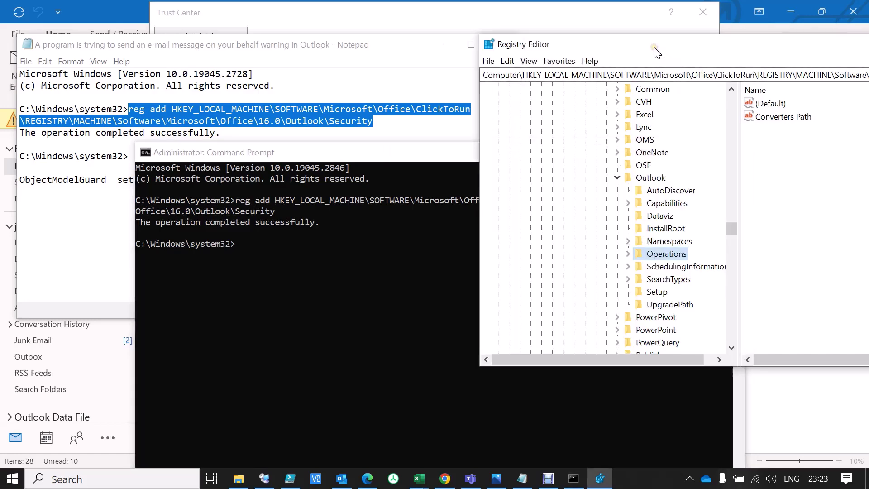
# - Close Registry Editor and relaunch regedit to reload the registry
pyautogui.click(489, 44)
pyautogui.click(492, 43)
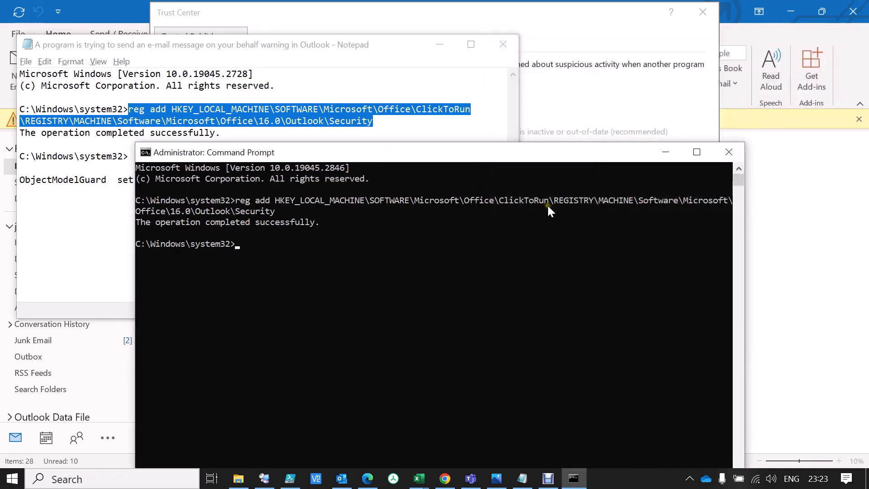
pyautogui.press('super+r')
pyautogui.write('regedit')
pyautogui.press('Return')
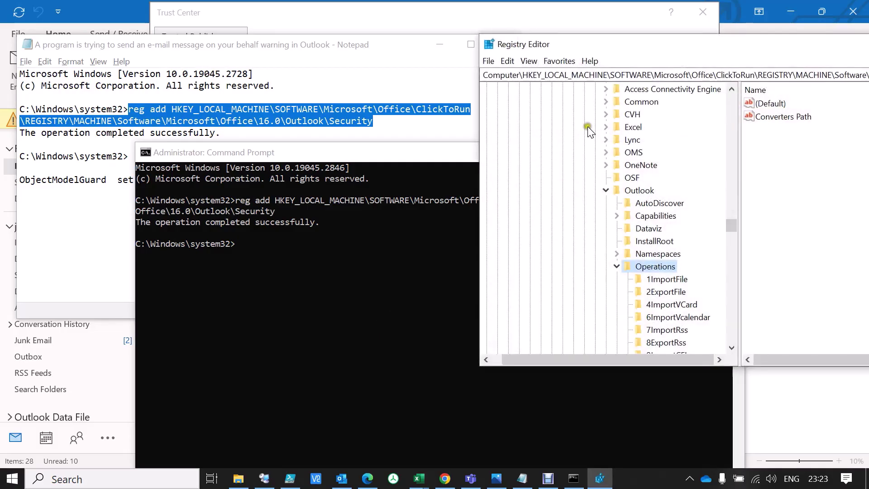
# - Move down under Outlook to the new Security key, showing only its (Default) value
pyautogui.press('Left')
pyautogui.press('Left')
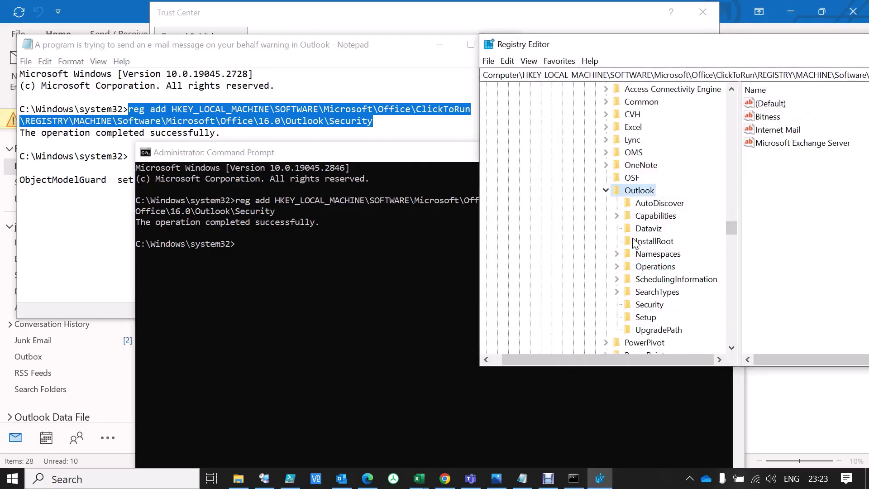
pyautogui.press('Left')
pyautogui.press('Right')
pyautogui.press('Right')
pyautogui.press('Down')
pyautogui.press('Down')
pyautogui.press('Down')
pyautogui.press('Down')
pyautogui.press('Down')
pyautogui.press('Down')
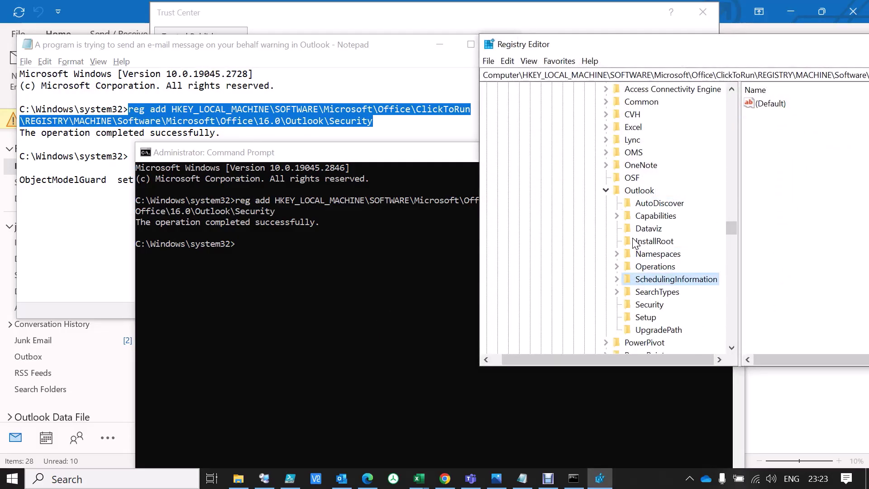
pyautogui.press('Down')
pyautogui.press('Down')
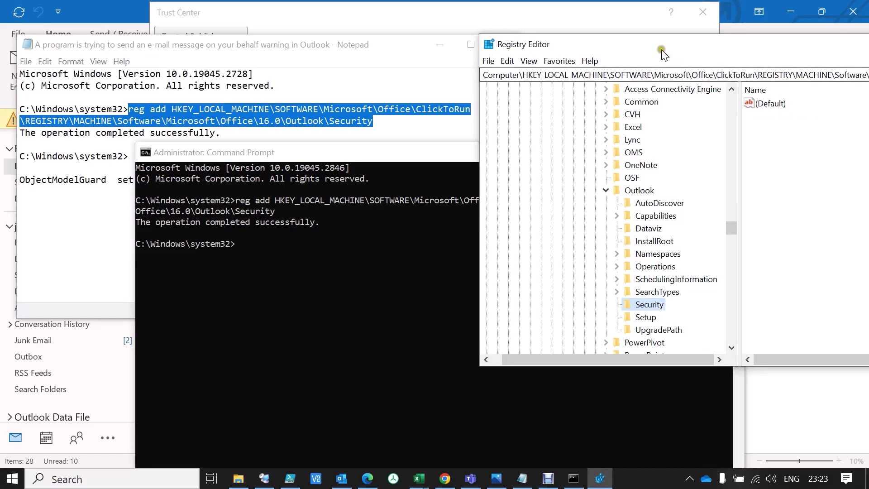
pyautogui.moveTo(662, 53); pyautogui.dragTo(584, 49)
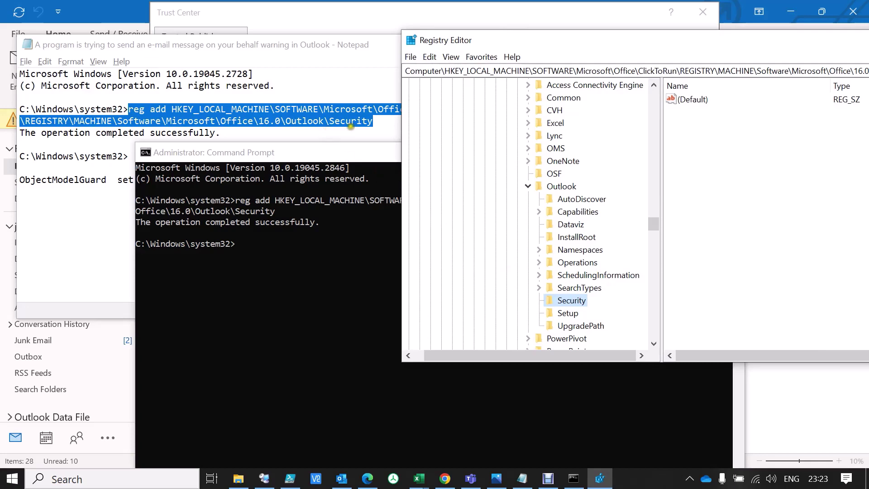
pyautogui.click(72, 180)
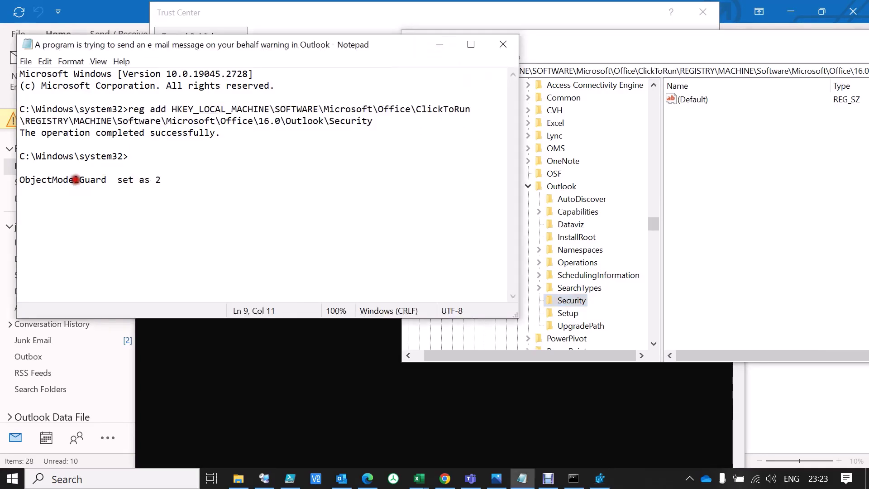
# - Create a new DWORD (32-bit) value named ObjectModelGuard in the Security key
pyautogui.doubleClick(72, 180)
pyautogui.hotkey('ctrl', 'c')
pyautogui.click(710, 136)
pyautogui.rightClick(709, 136)
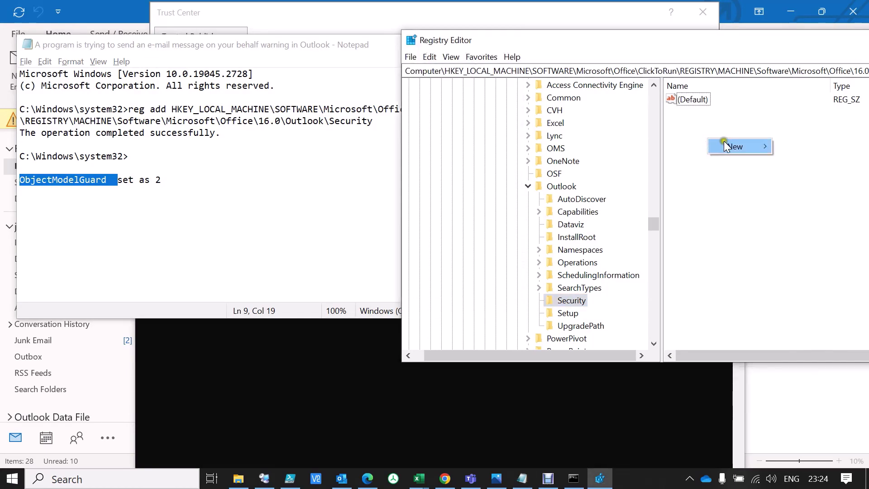
pyautogui.moveTo(731, 146)
pyautogui.click(641, 190)
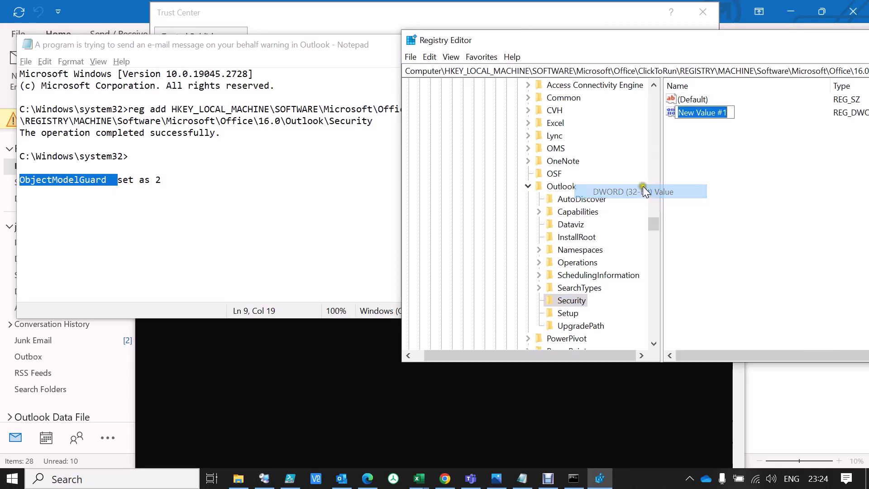
pyautogui.hotkey('ctrl', 'v')
pyautogui.press('BackSpace')
pyautogui.press('BackSpace')
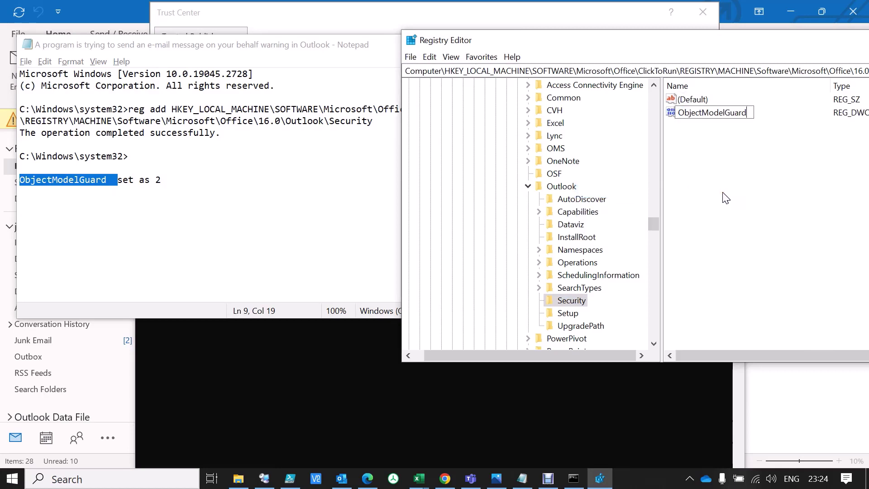
pyautogui.press('Return')
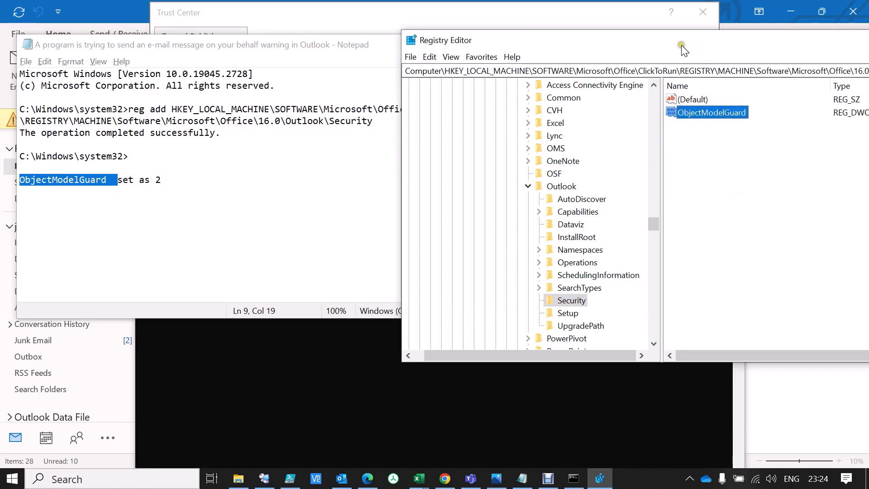
# - Set ObjectModelGuard's value data to 2
pyautogui.moveTo(681, 45); pyautogui.dragTo(553, 46)
pyautogui.doubleClick(562, 114)
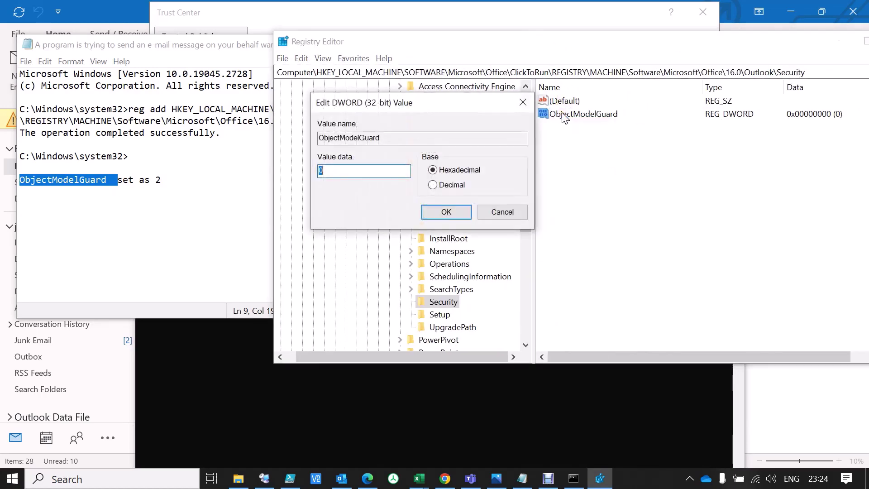
pyautogui.write('2')
pyautogui.press('Return')
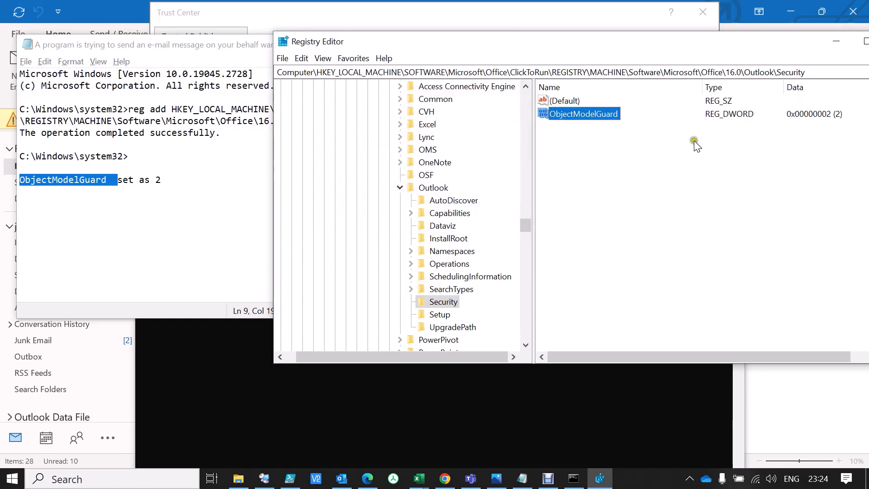
# - Close Outlook's Trust Center and Outlook Options windows
pyautogui.click(341, 479)
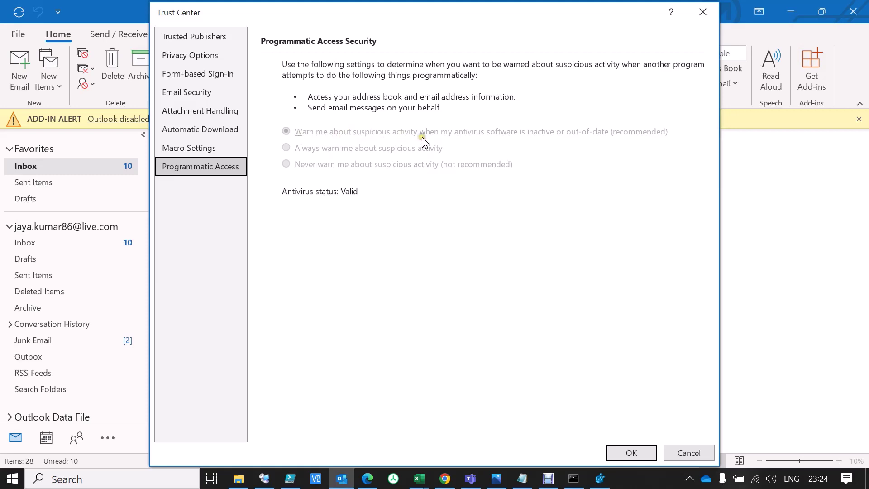
pyautogui.click(706, 15)
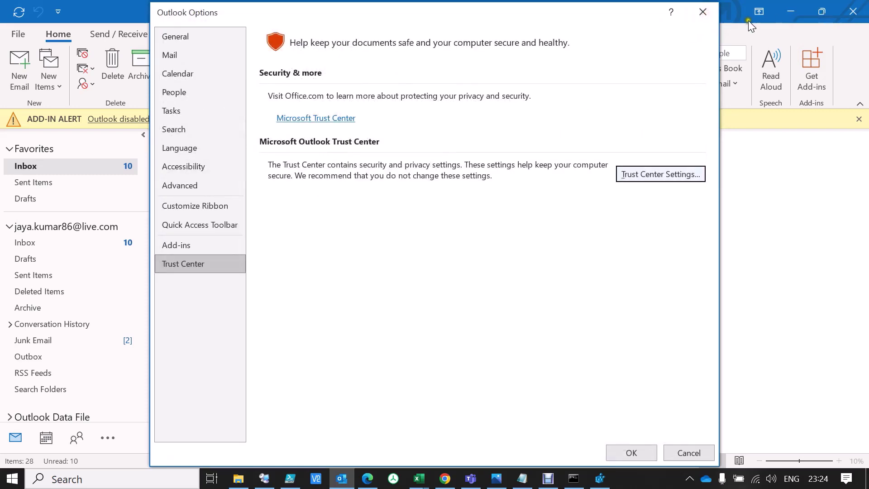
pyautogui.click(711, 11)
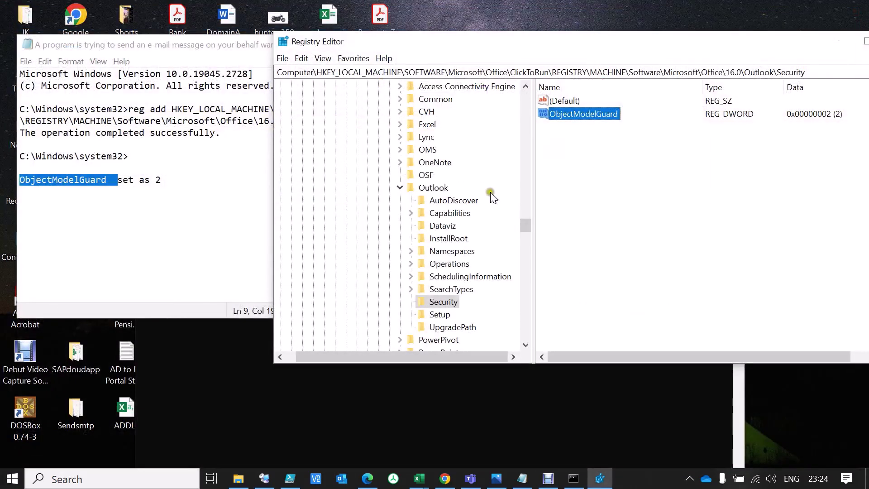
# - Relaunch Outlook from Run with 'outlook', choosing the mail profile to open the Inbox
pyautogui.press('super+r')
pyautogui.write('outlook')
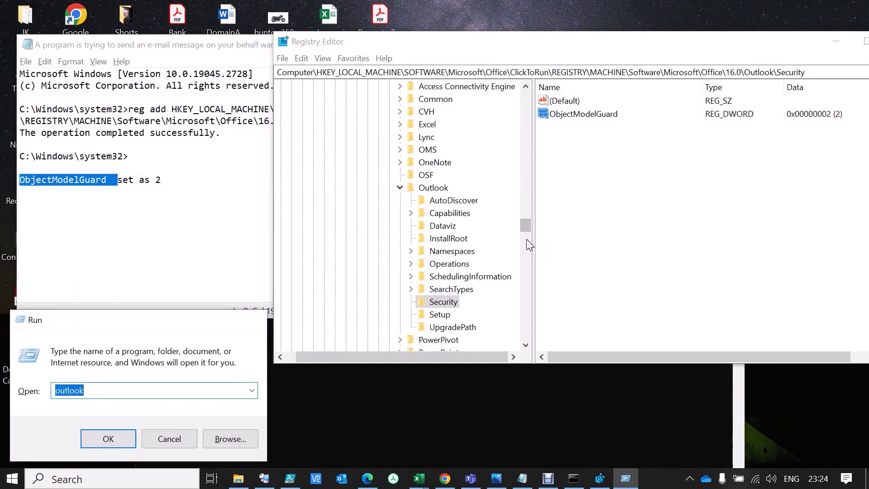
pyautogui.press('Return')
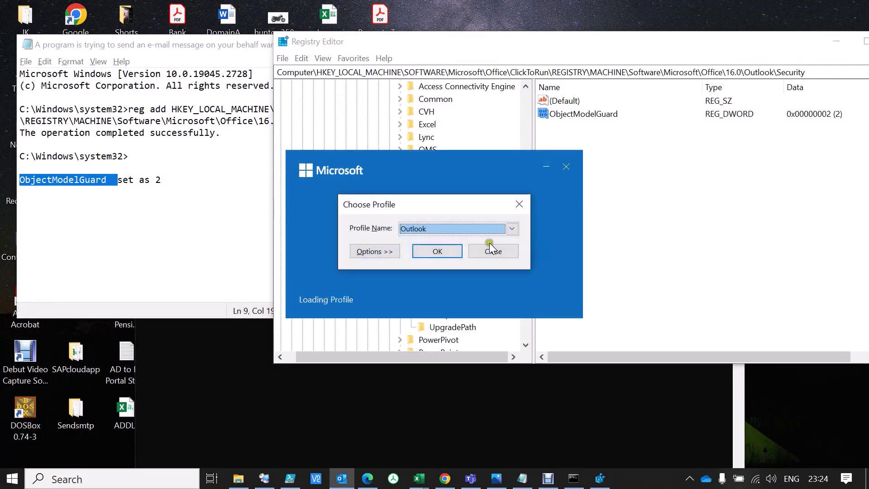
pyautogui.click(511, 228)
pyautogui.click(420, 252)
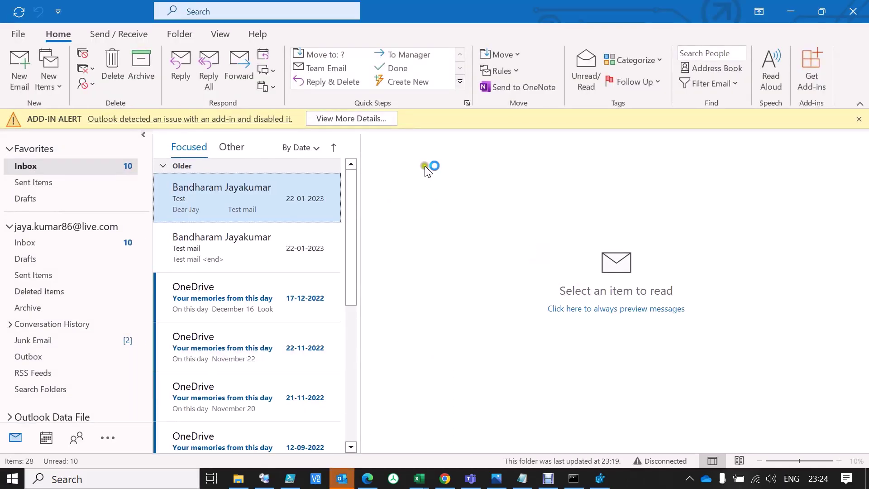
# - Go through File > Options > Trust Center Settings to Programmatic Access, now showing 'Never warn'
pyautogui.click(18, 38)
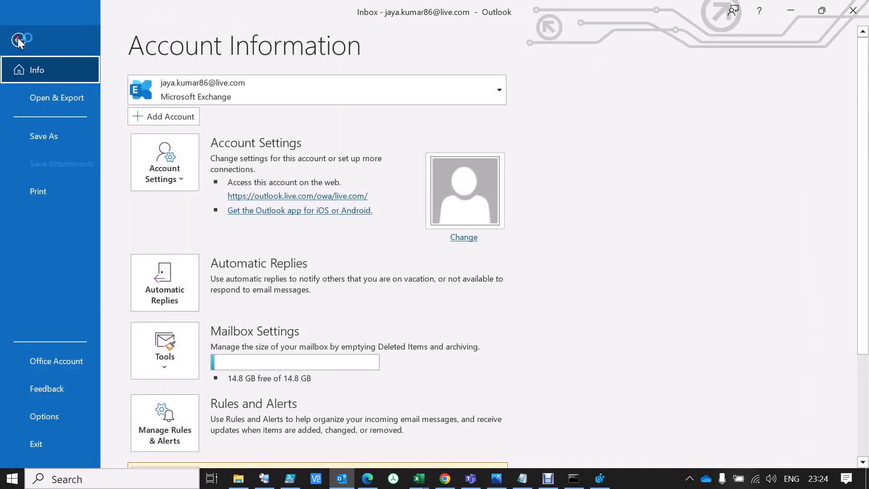
pyautogui.click(48, 414)
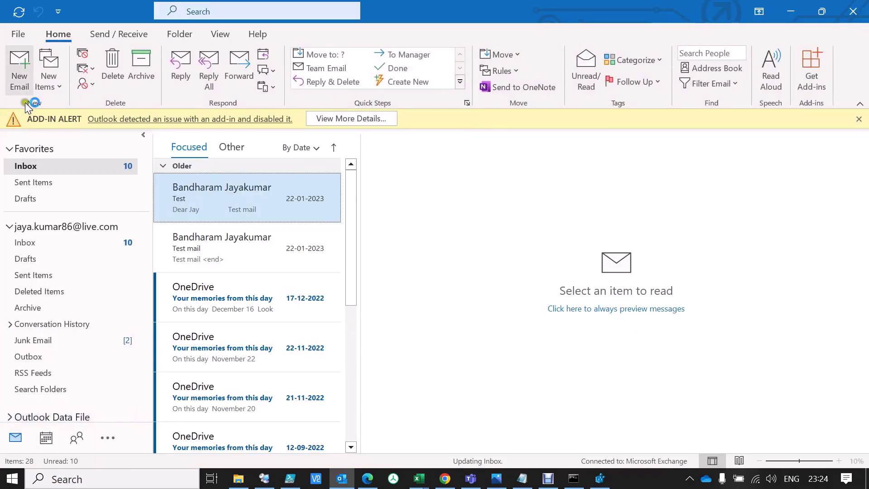
pyautogui.click(21, 36)
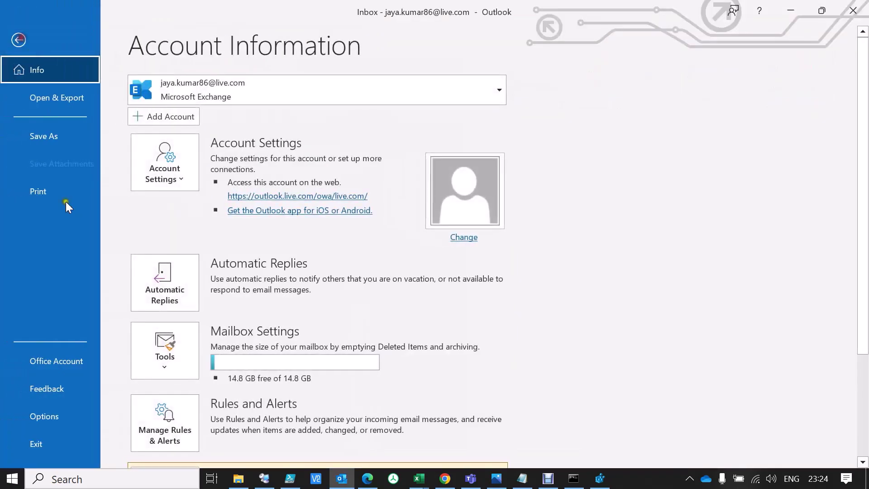
pyautogui.click(78, 414)
pyautogui.click(193, 271)
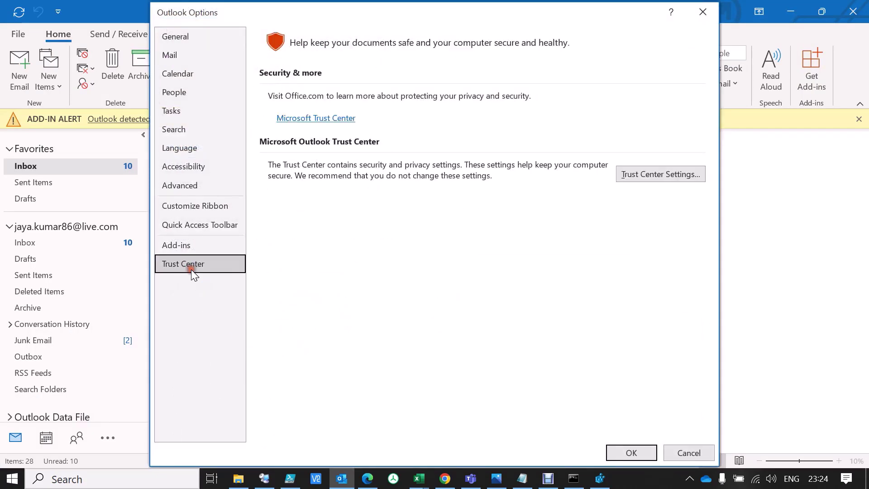
pyautogui.click(667, 175)
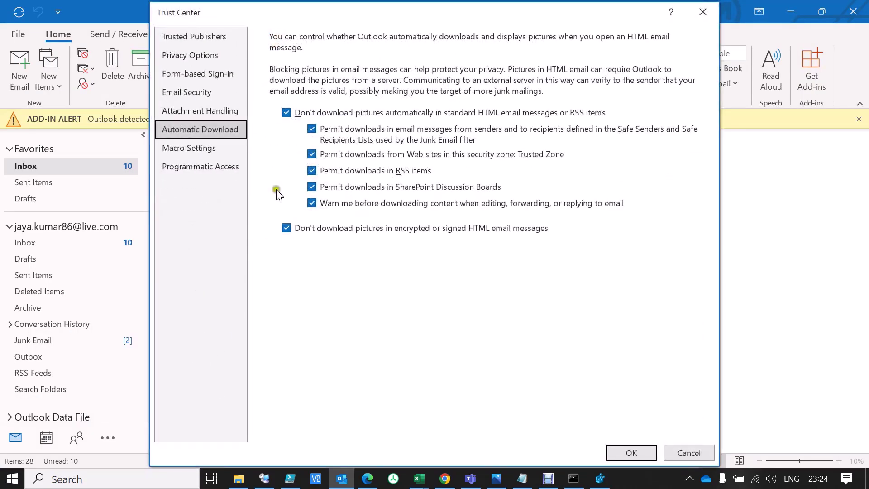
pyautogui.click(202, 167)
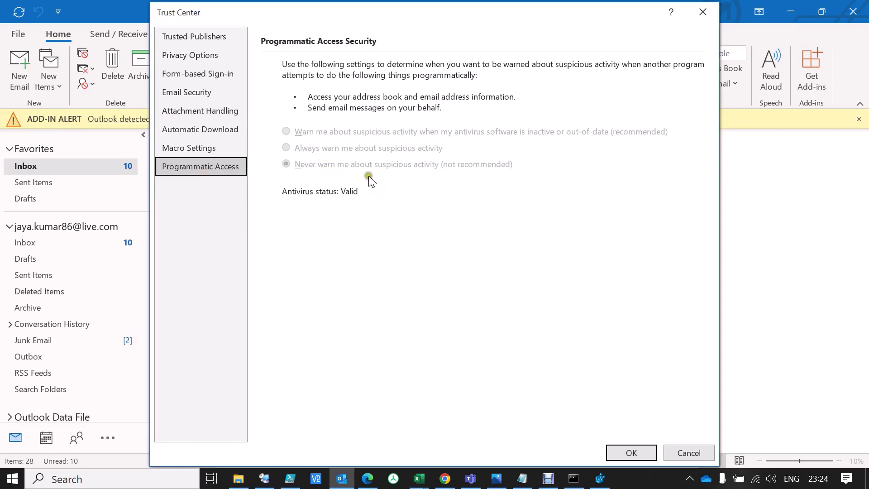
pyautogui.click(500, 483)
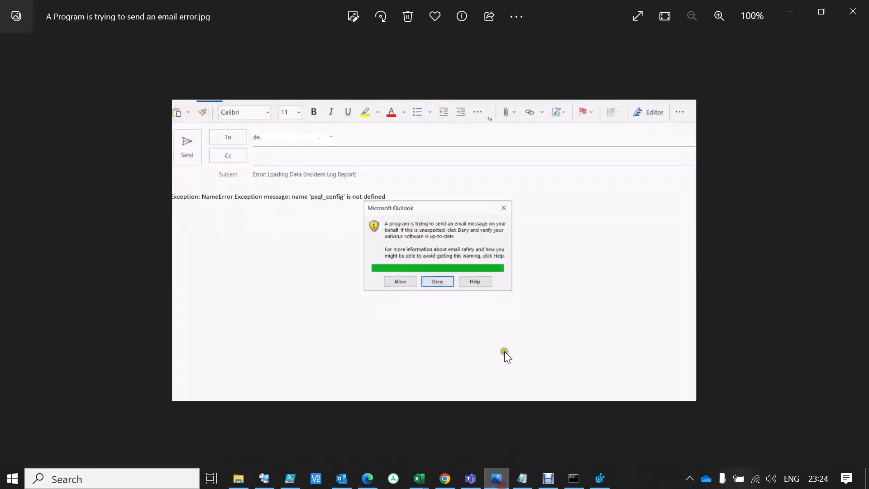
# - Compare the send-warning screenshot with Trust Center's Programmatic Access page, confirming 'Never warn' and antivirus status Valid
pyautogui.hotkey('alt', 'Tab')
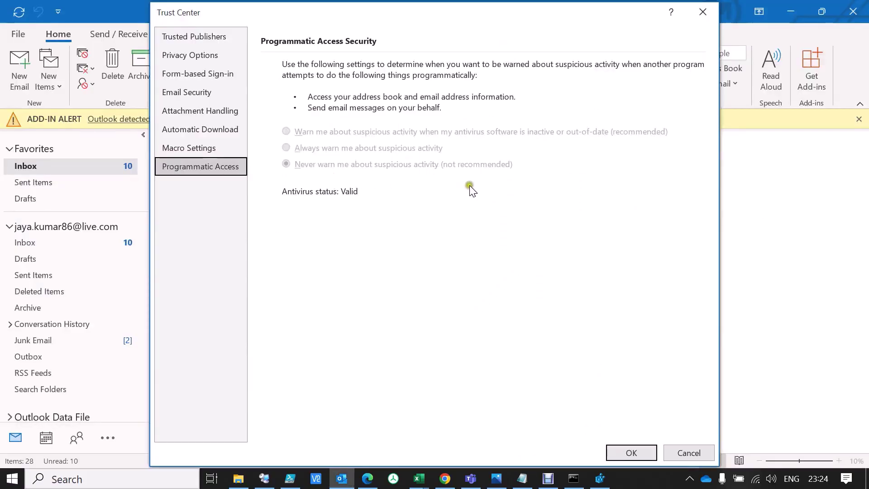
pyautogui.hotkey('alt', 'Tab')
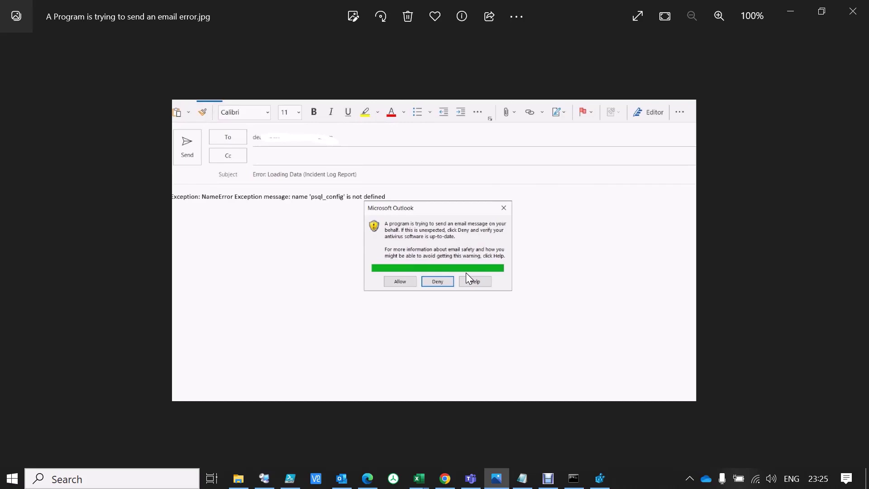
pyautogui.hotkey('alt', 'Tab')
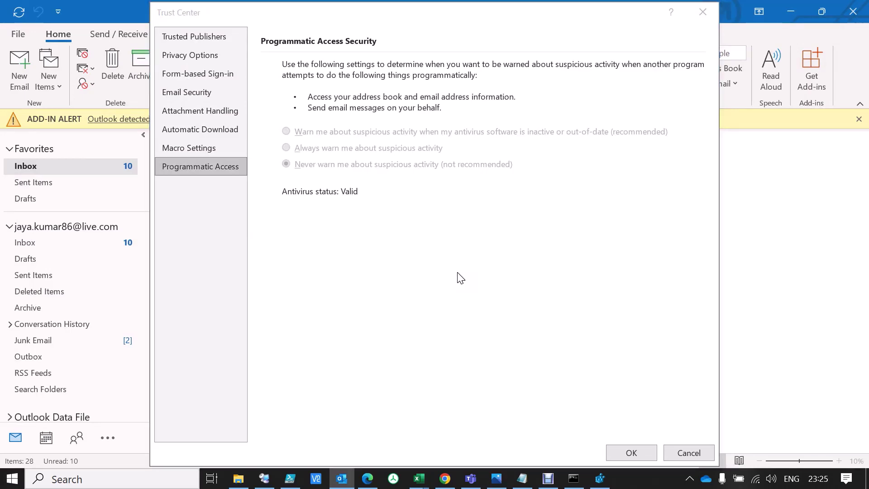
pyautogui.hotkey('alt', 'Tab')
pyautogui.hotkey('alt', 'Tab')
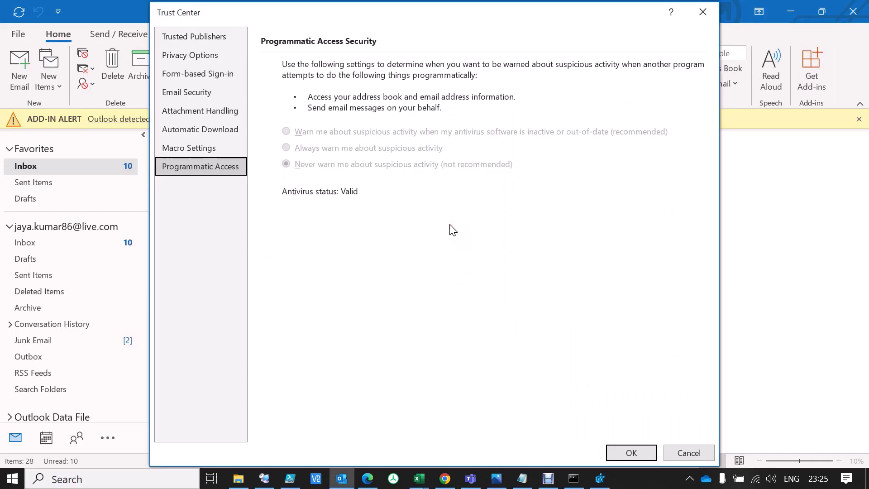
pyautogui.hotkey('alt', 'Tab')
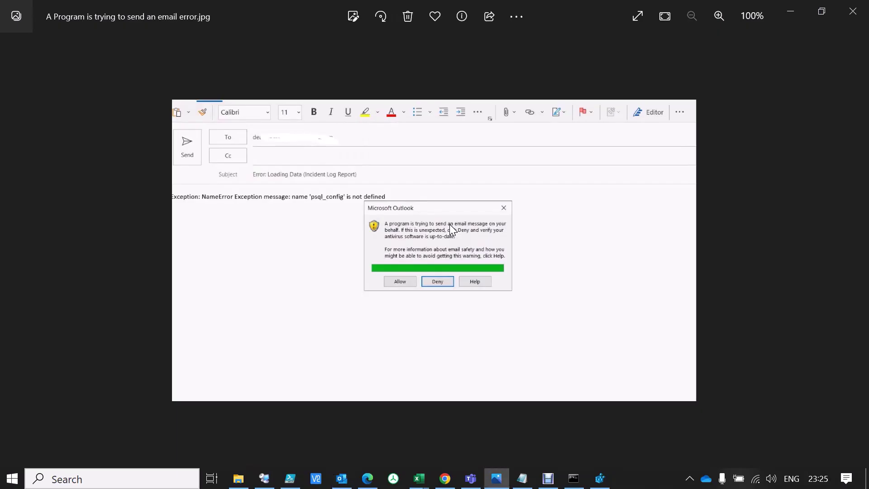
pyautogui.hotkey('alt', 'Tab')
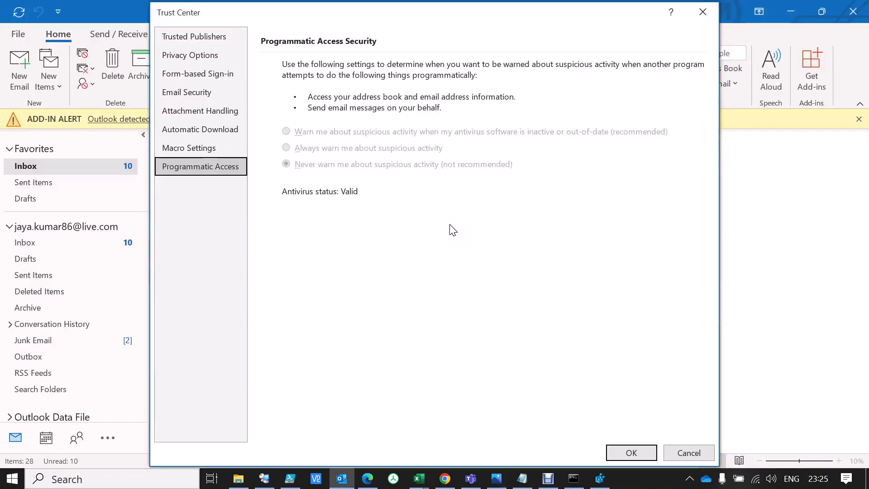